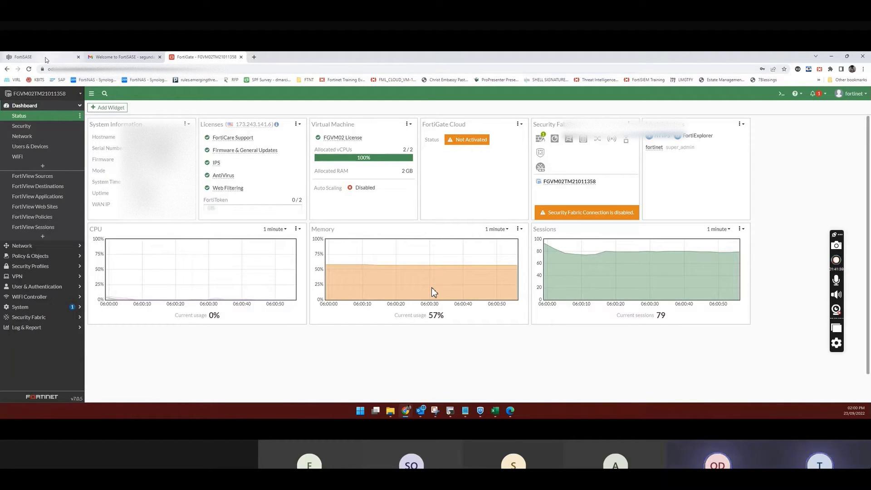
- Go to Security Fabric > Fabric Connectors and select the FortiClient EMS Cloud tile
click(47, 316)
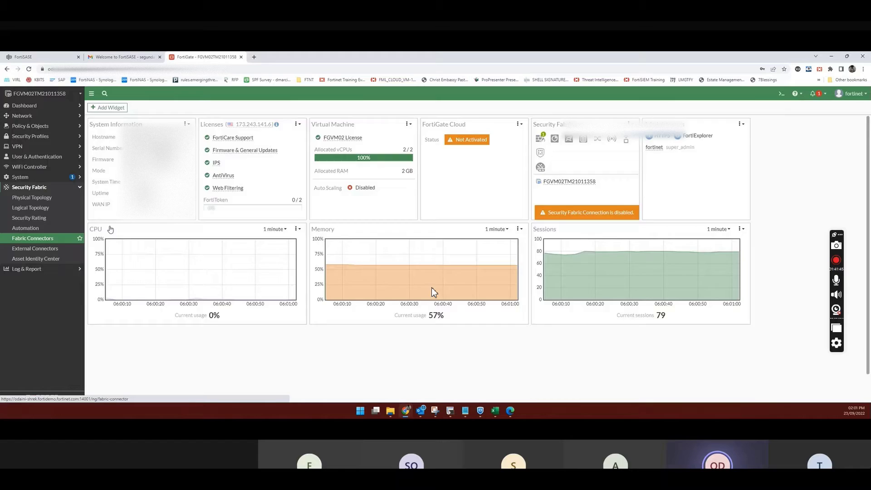
click(45, 238)
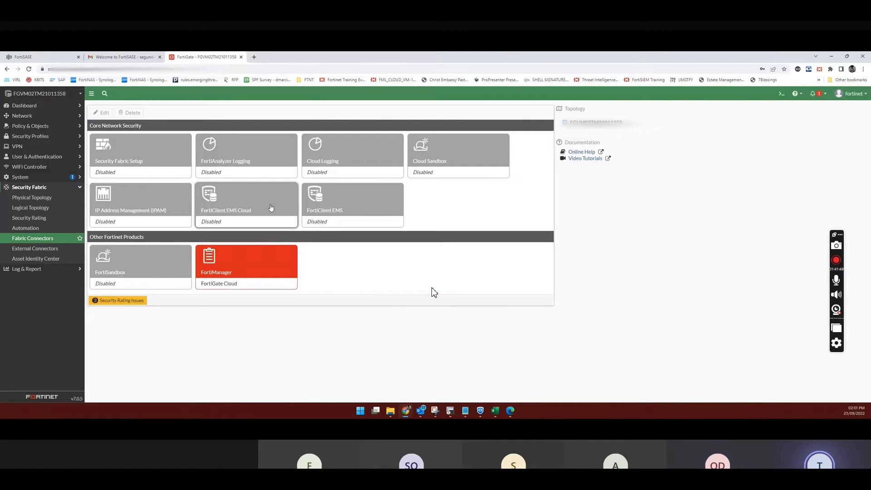
click(245, 203)
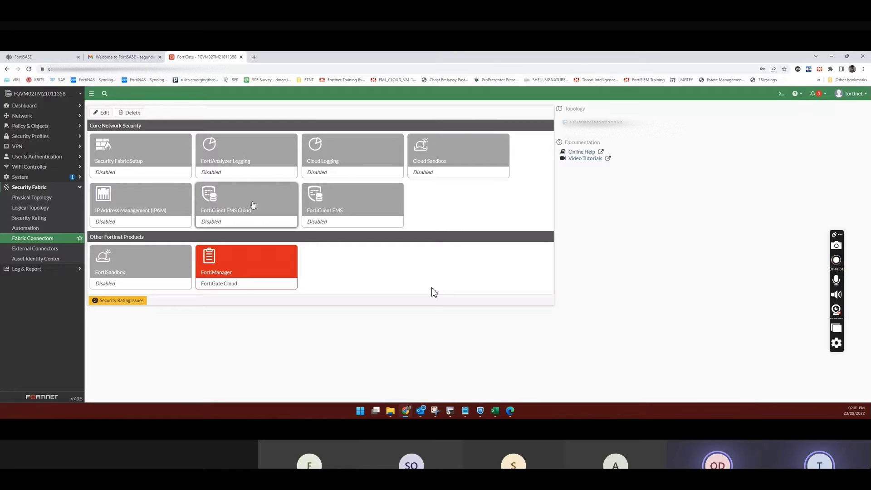
- Create a FortiClient EMS Cloud connector named 'demo' and dismiss the certificate verification error
double_click(209, 195)
click(197, 204)
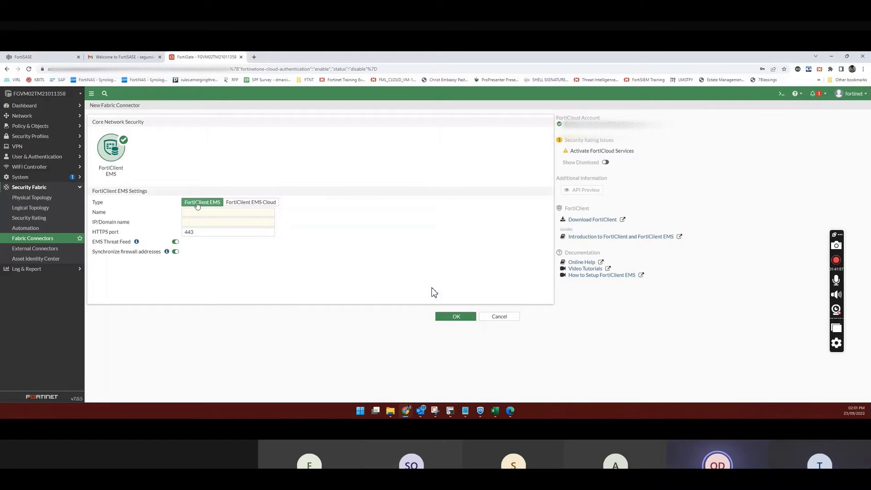
click(242, 204)
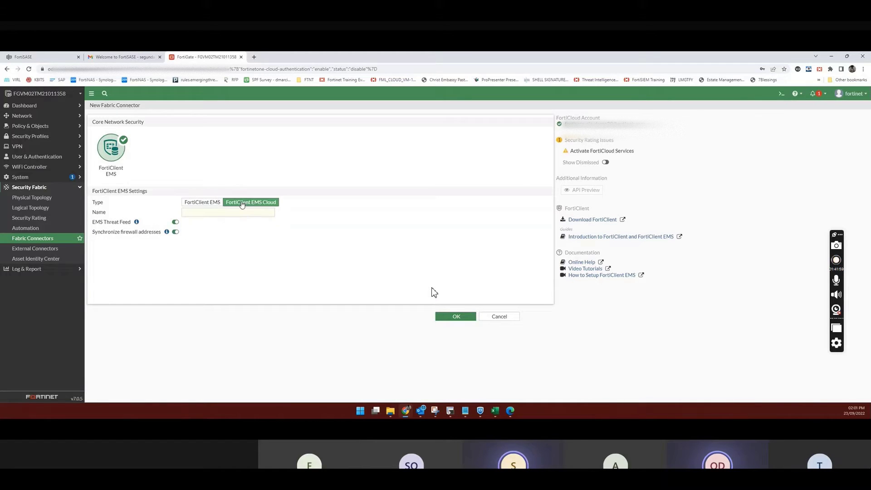
click(212, 215)
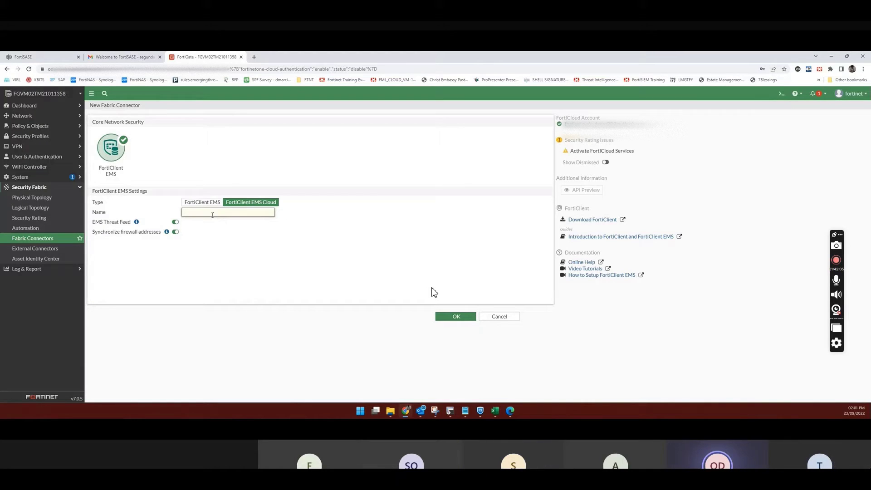
text(demo)
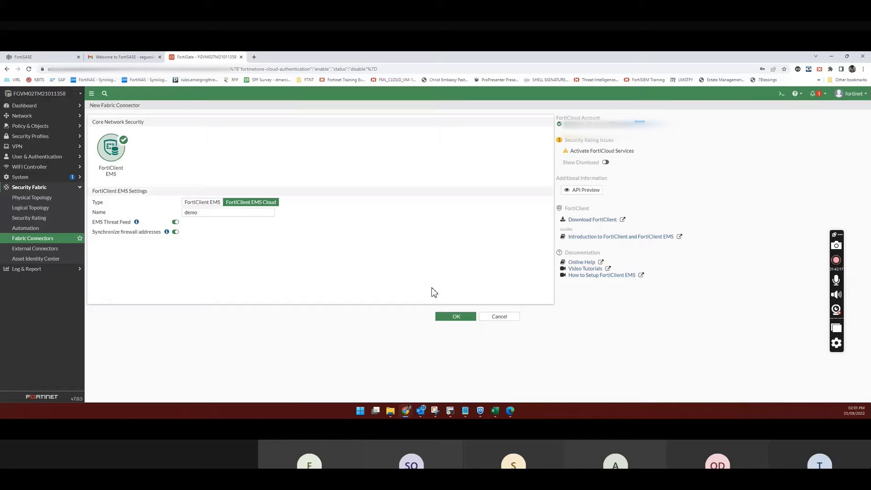
click(458, 317)
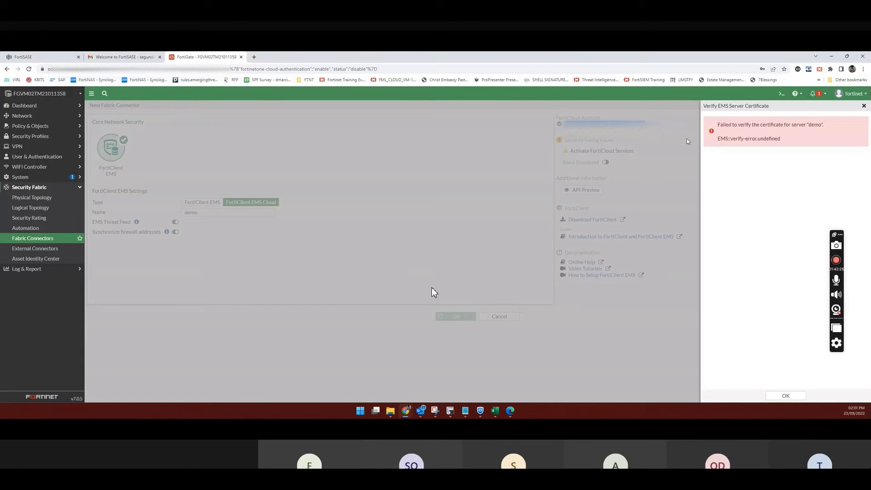
drag(719, 125, 807, 135)
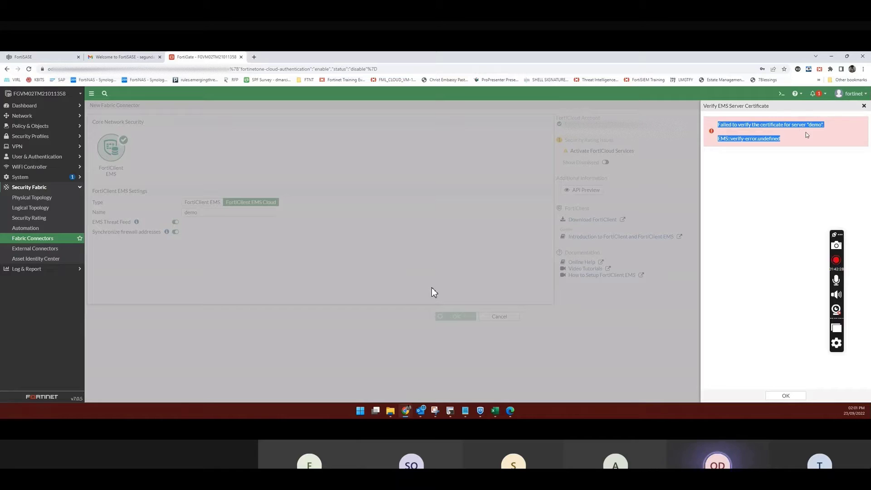
click(864, 106)
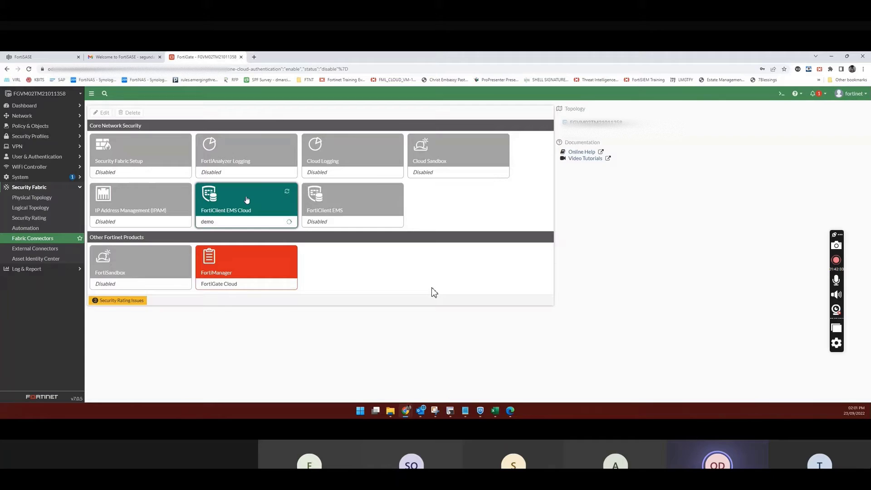
- Check the demo connector's unauthorized certificate status, then browse the System > Certificates list
double_click(245, 200)
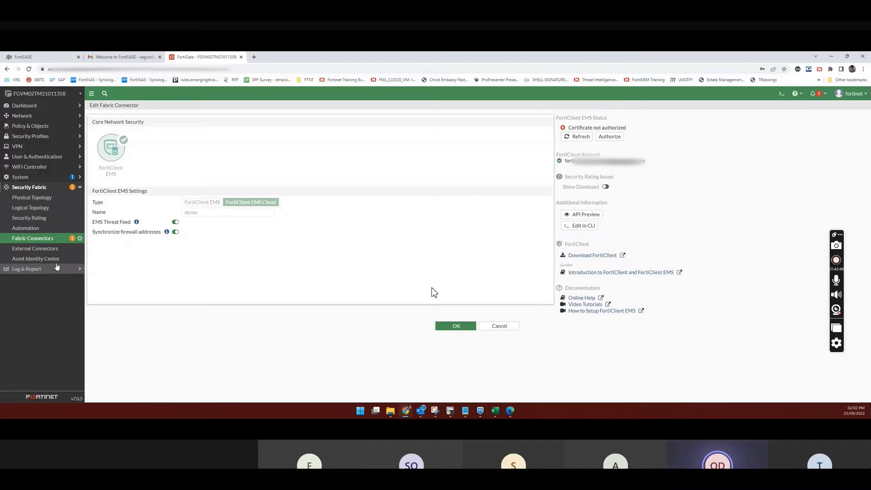
click(40, 181)
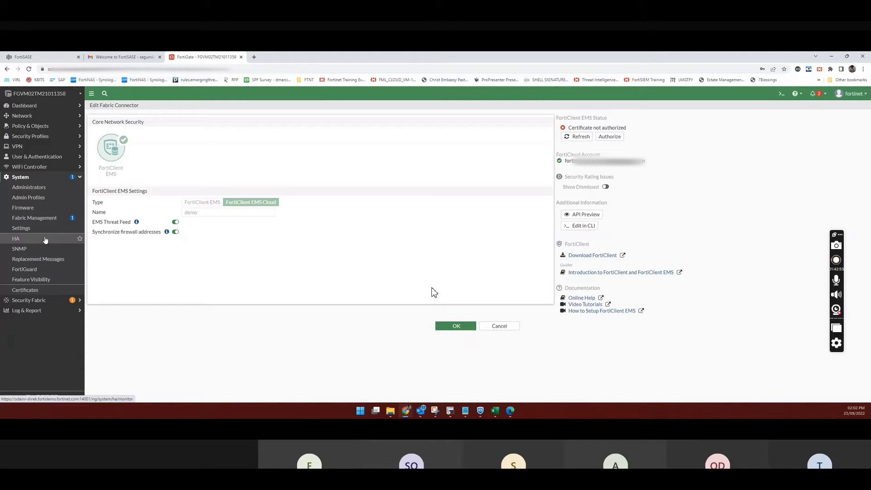
click(46, 290)
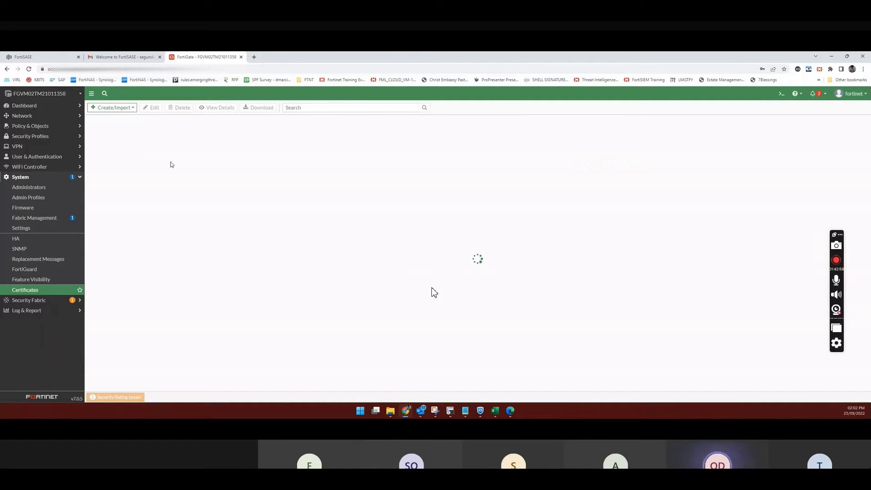
scroll(434, 292, down, 3)
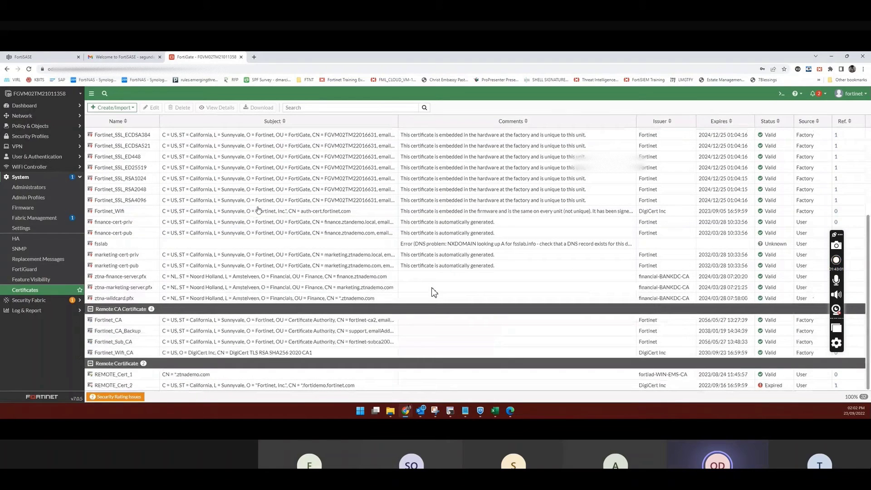
scroll(434, 292, up, 3)
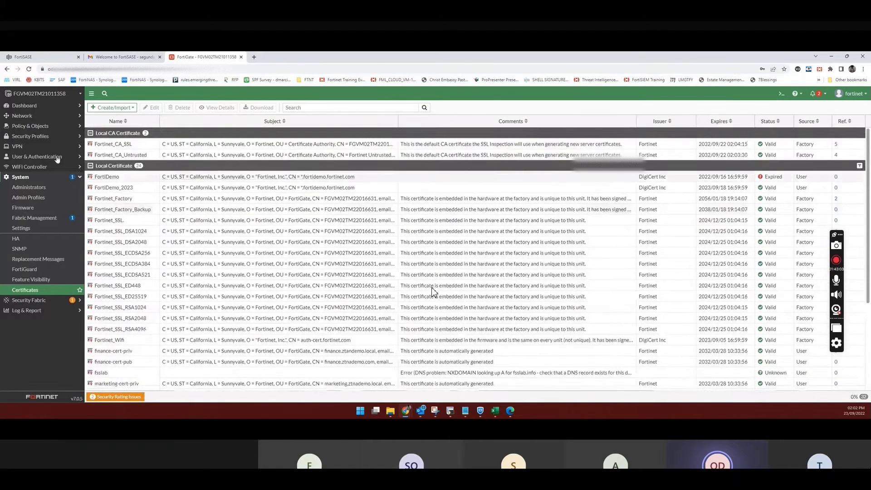
- Authorize the discovered FortiGate serial number under FortiSASE ZTNA Access Proxies, then return to FortiGate
click(73, 58)
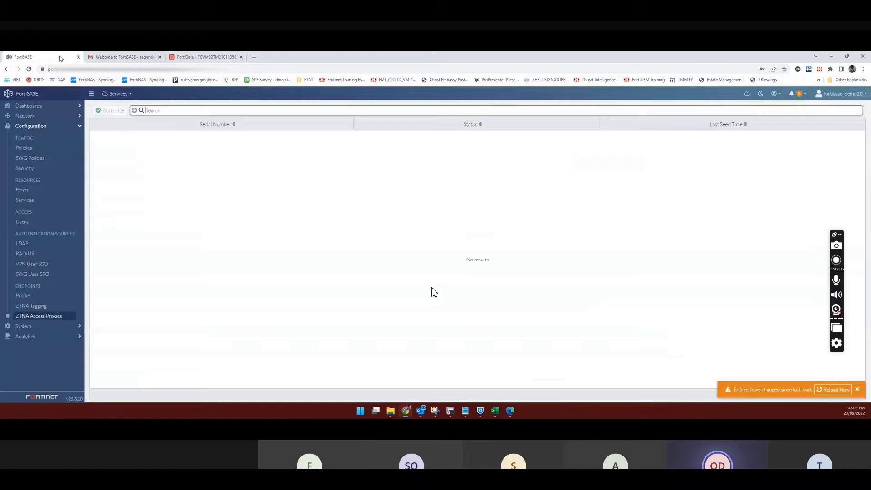
click(52, 316)
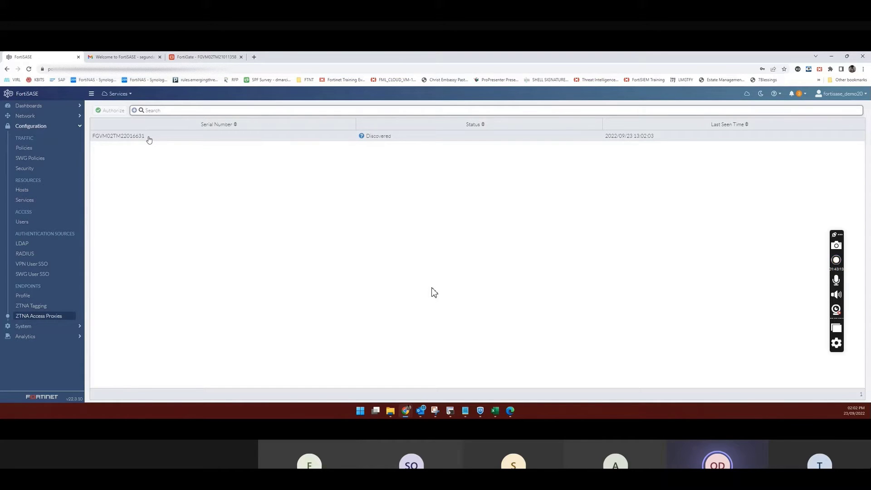
drag(149, 139, 94, 141)
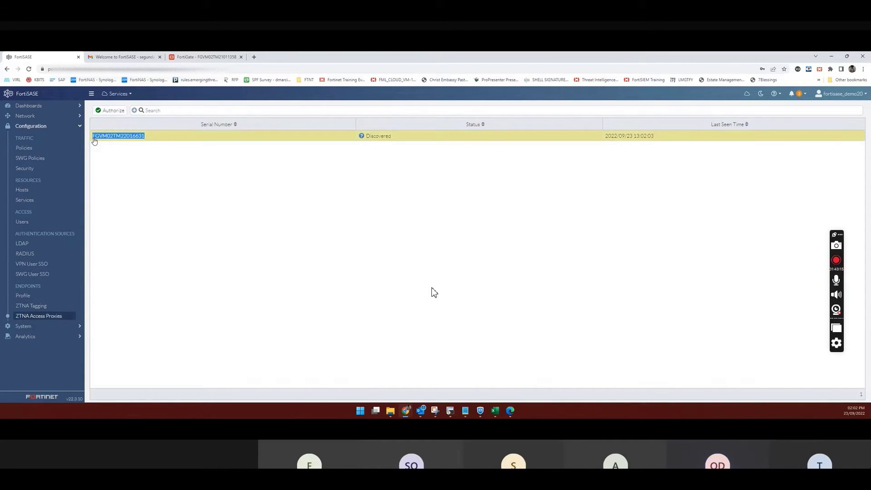
click(109, 111)
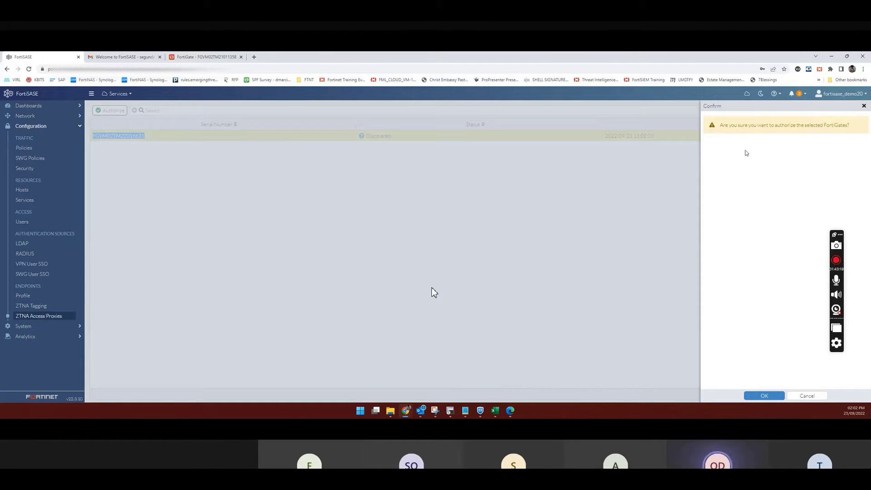
click(765, 396)
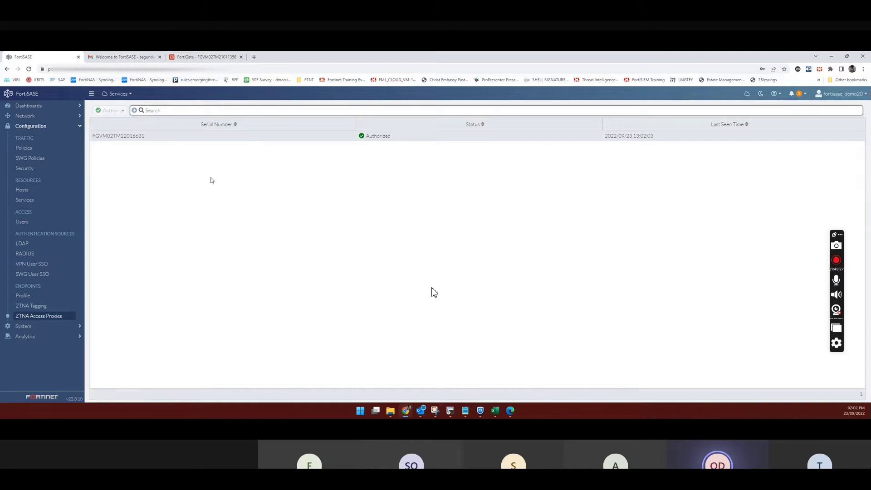
click(183, 58)
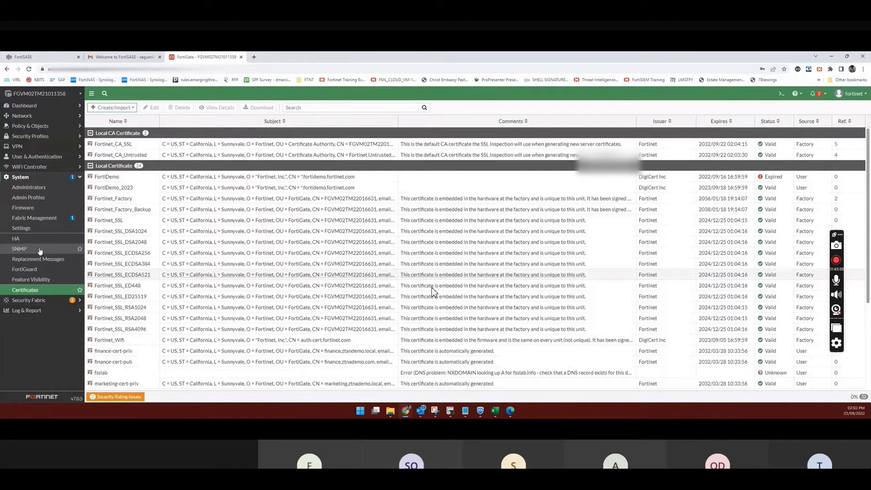
- Authorize and accept the EMS server certificate on the demo connector, save, and verify it shows Connected
click(39, 301)
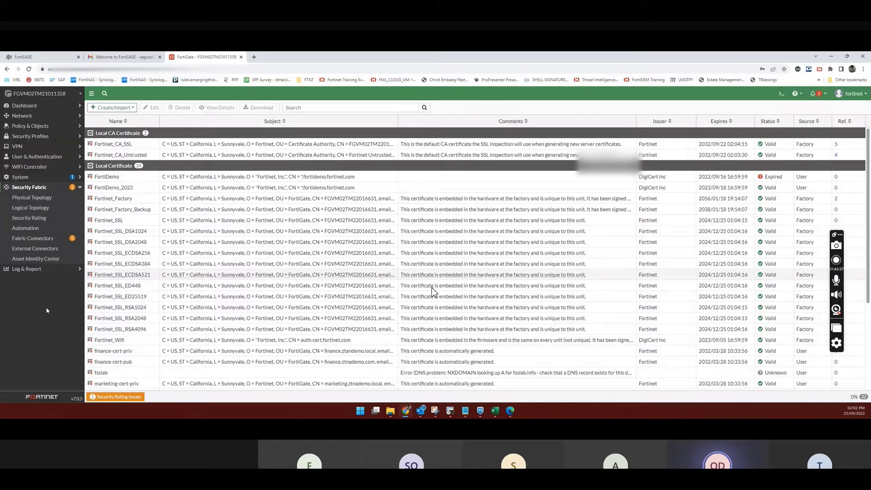
click(59, 240)
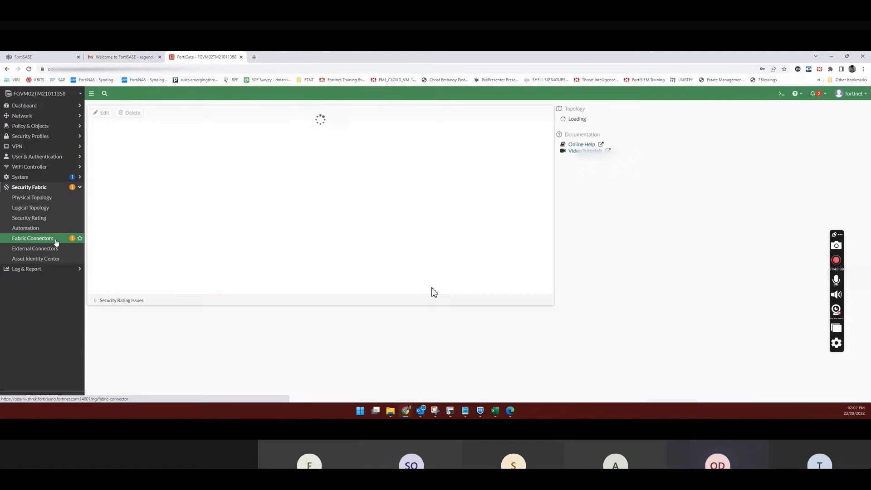
double_click(235, 207)
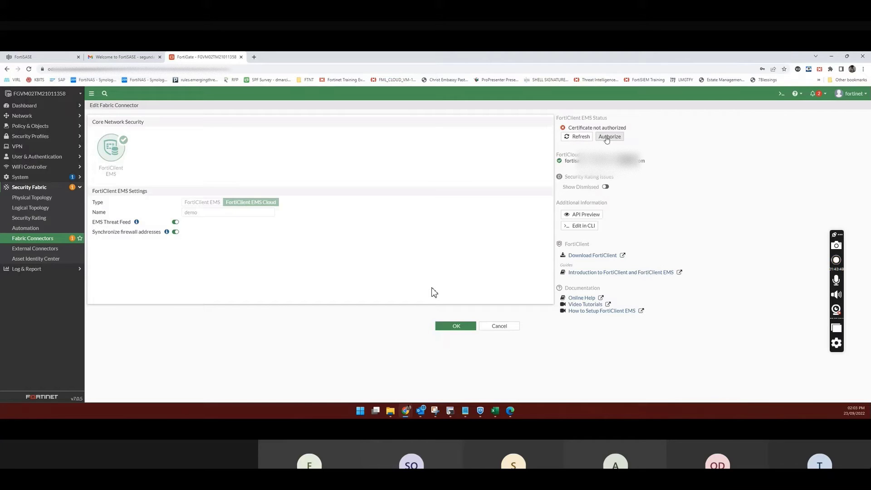
click(578, 138)
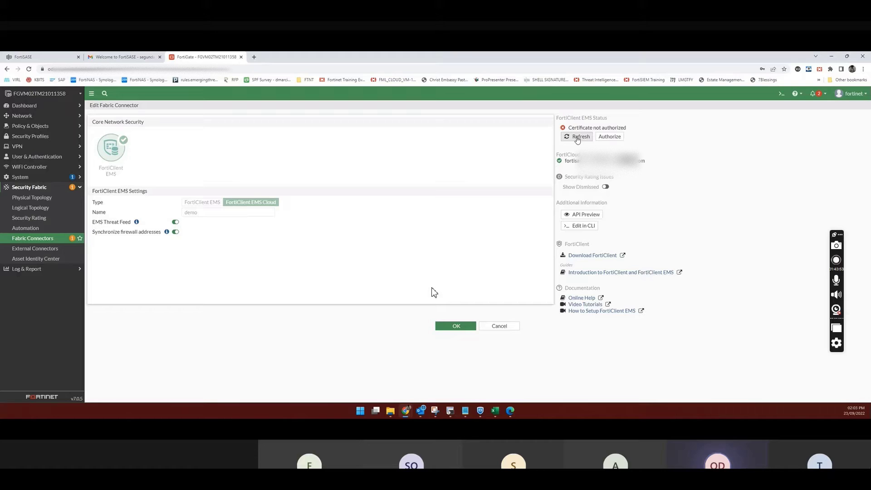
click(608, 136)
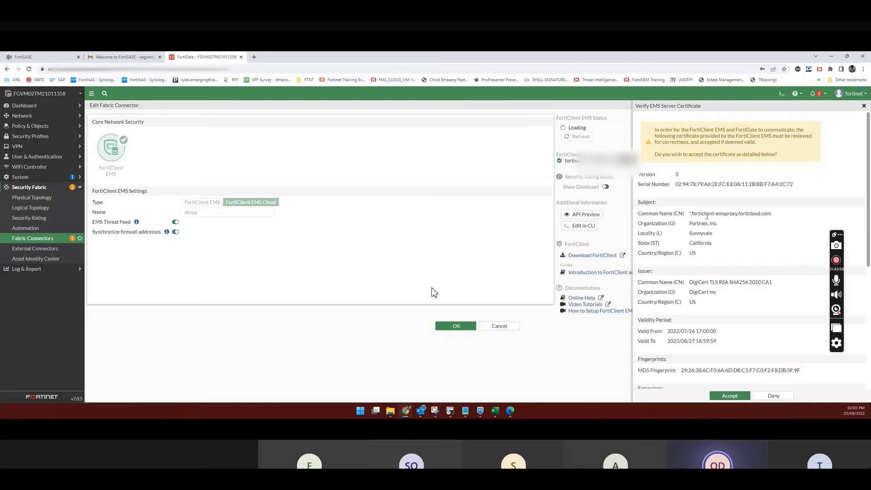
scroll(707, 217, down, 5)
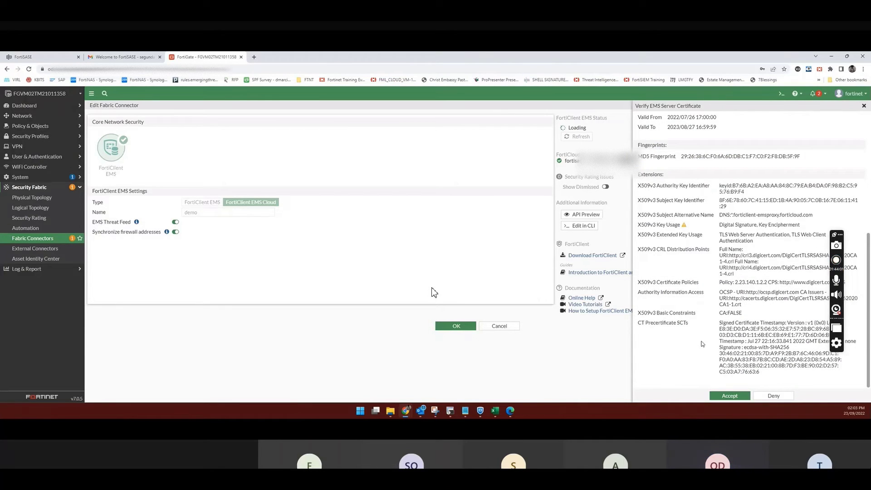
click(728, 396)
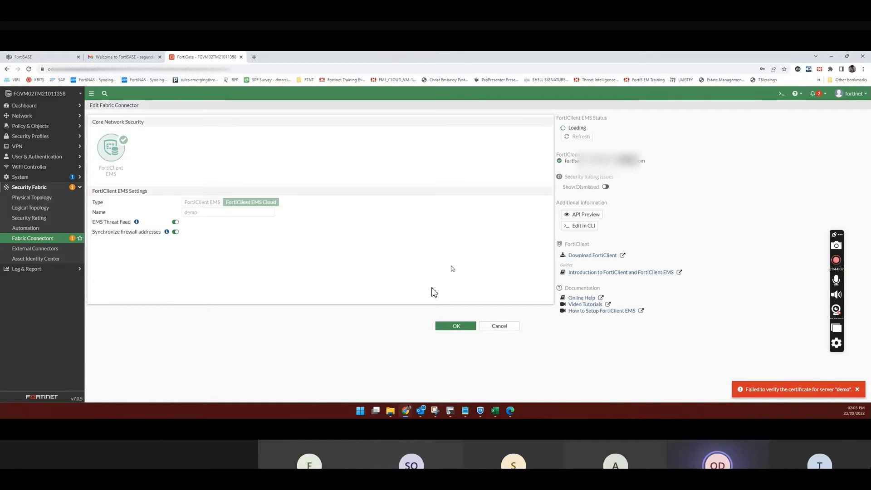
click(456, 328)
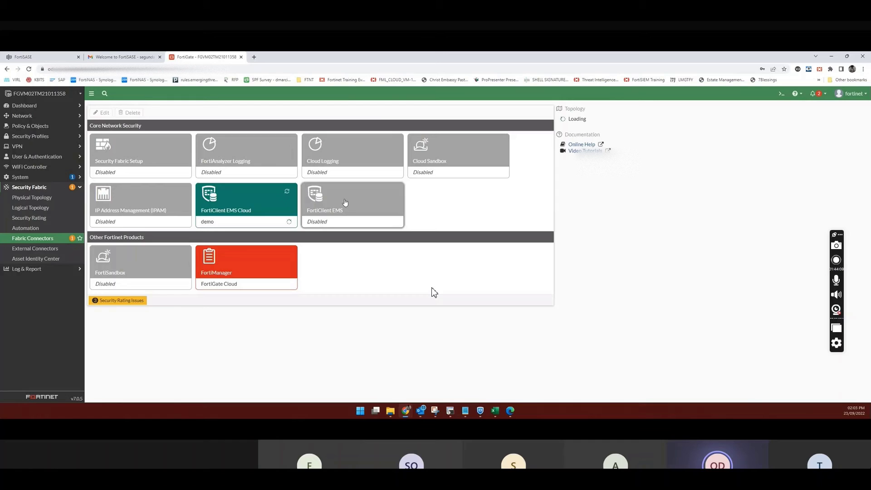
double_click(249, 196)
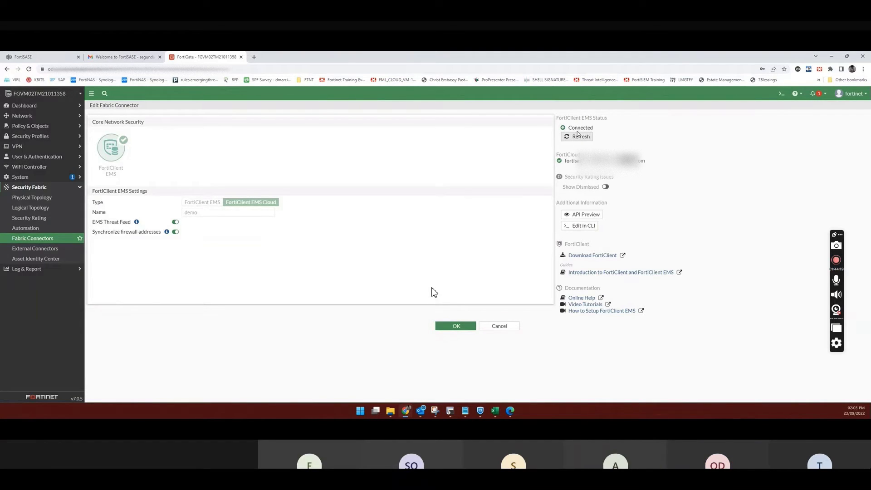
- Open Policy & Objects > ZTNA and view the ZTNA Tags tab with Latest-OS, Safe and Unsafe tags
click(47, 116)
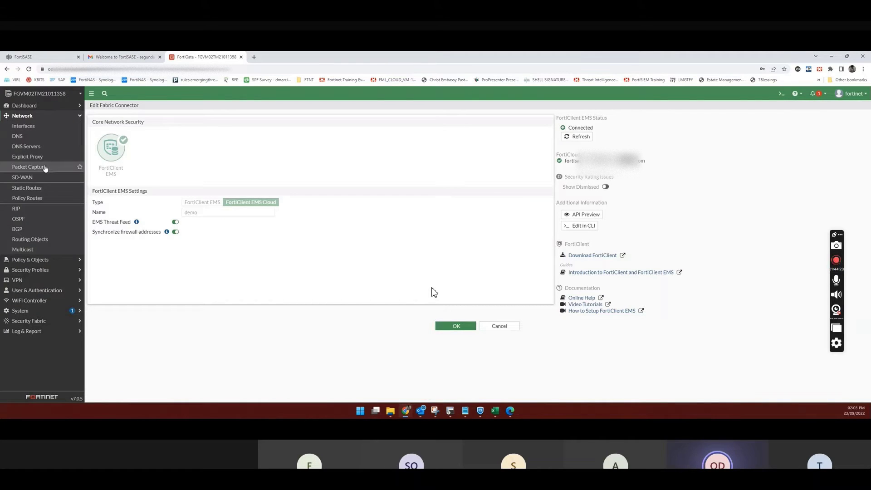
click(46, 263)
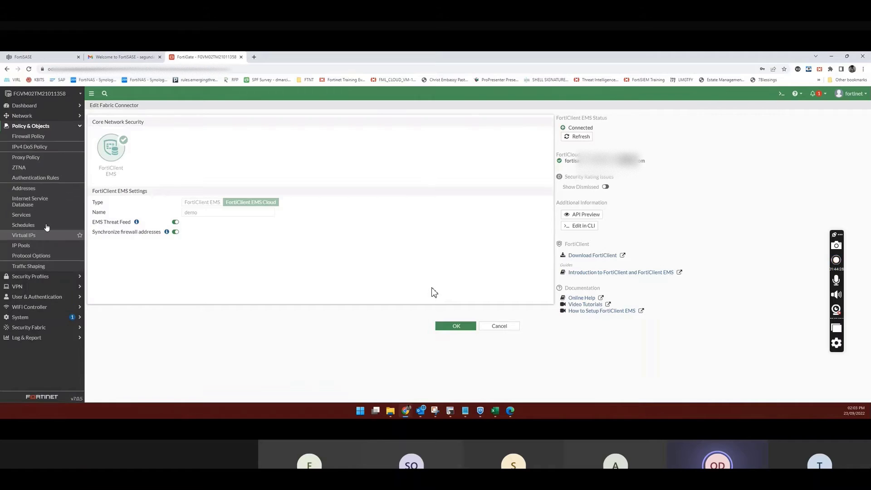
click(55, 172)
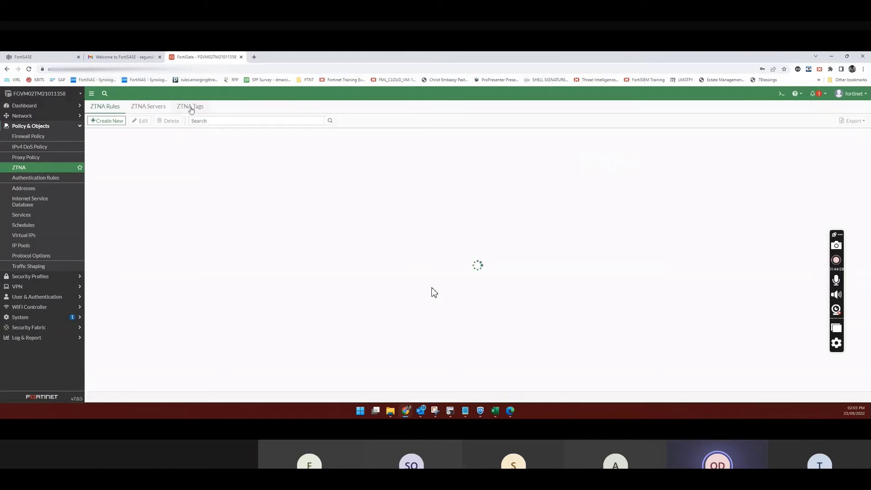
click(191, 108)
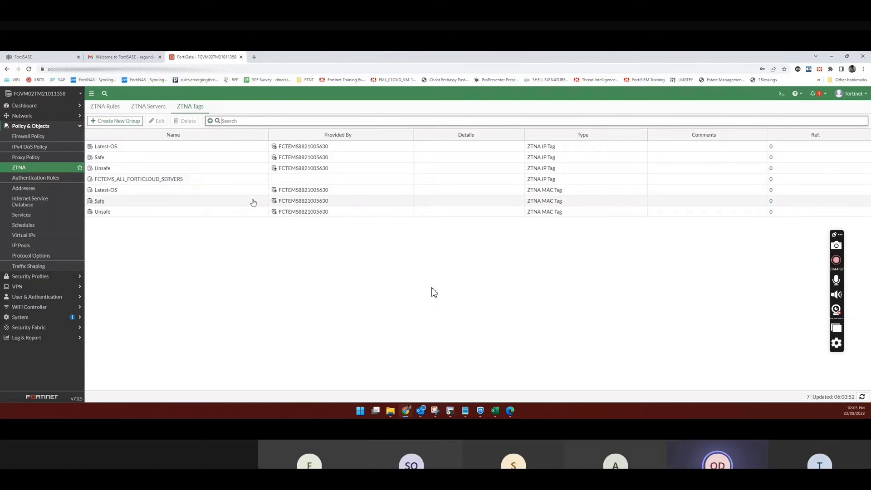
- In FortiSASE ZTNA Tagging, begin a new entry and type the name 'tigerlo'
click(49, 56)
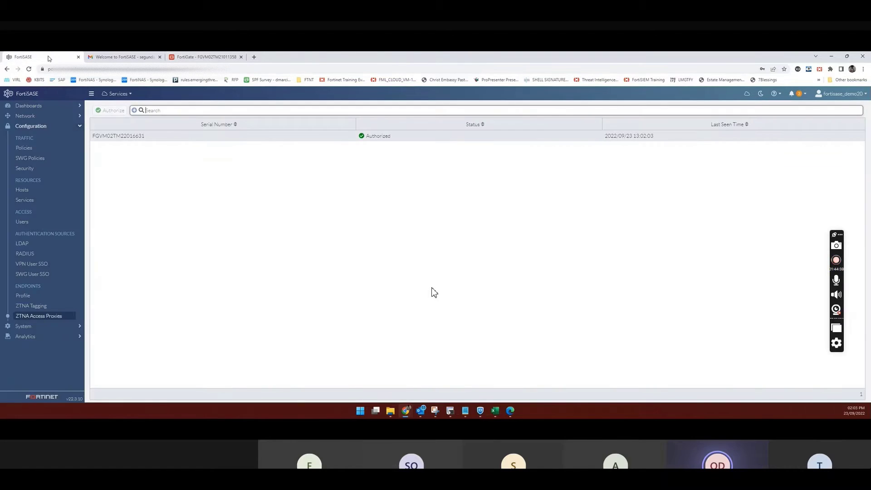
click(44, 307)
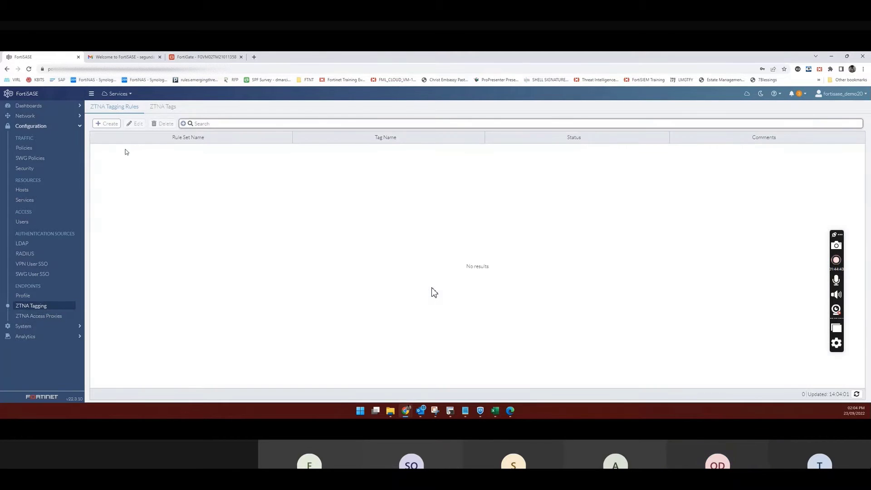
click(159, 111)
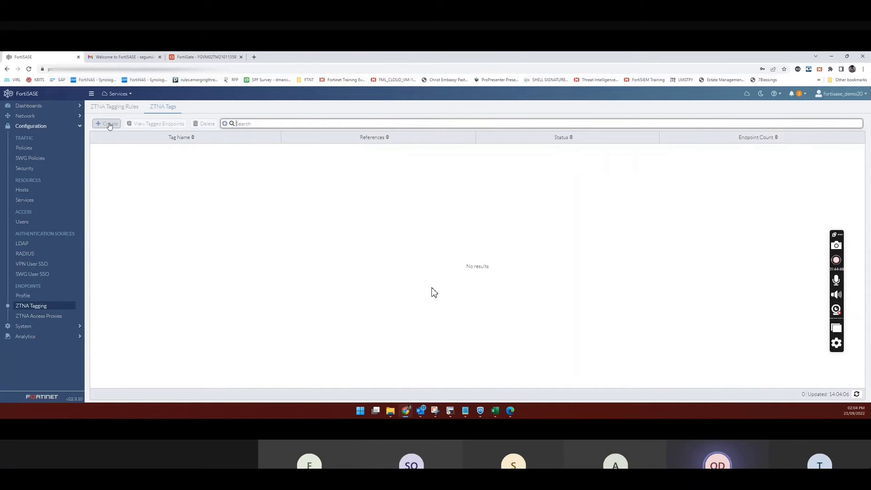
click(109, 125)
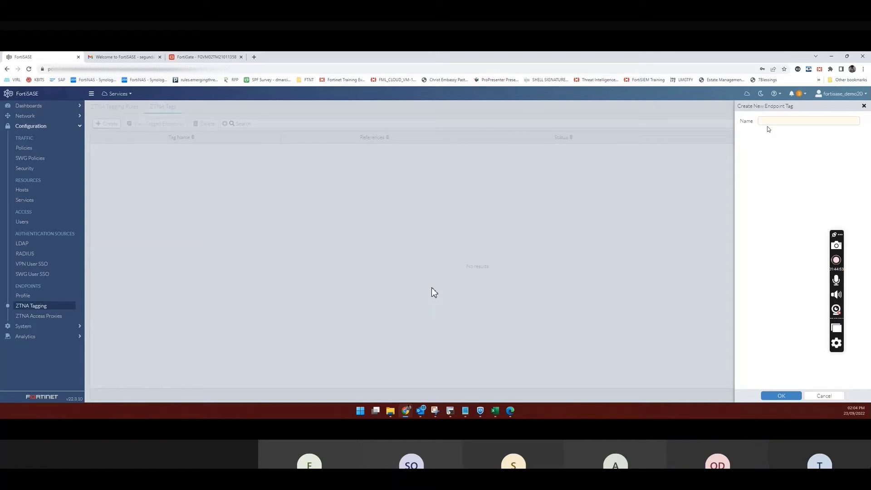
click(769, 121)
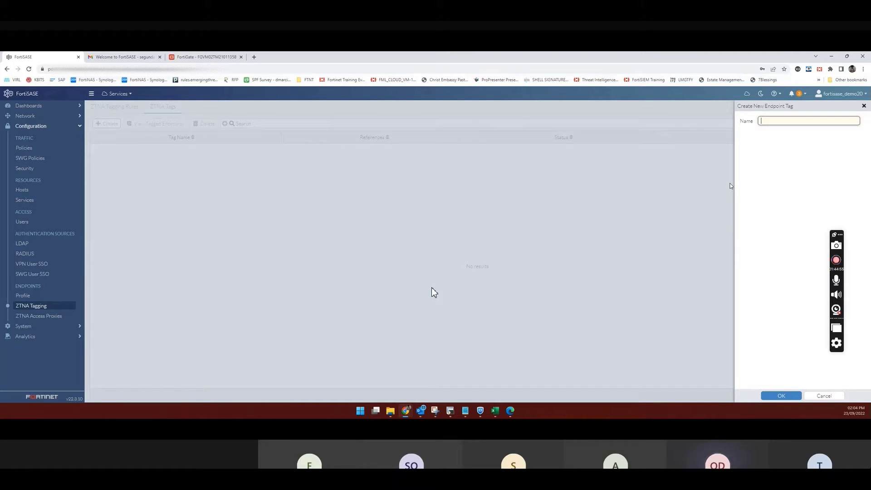
text(t)
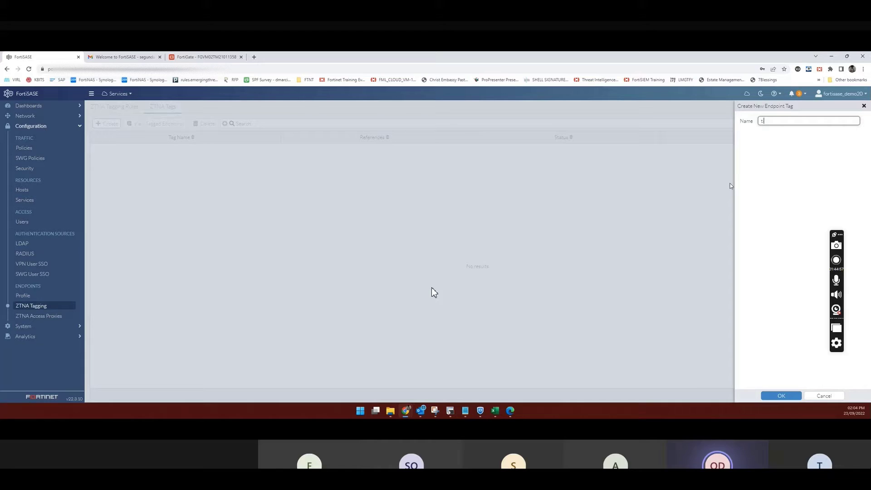
text(igerlo)
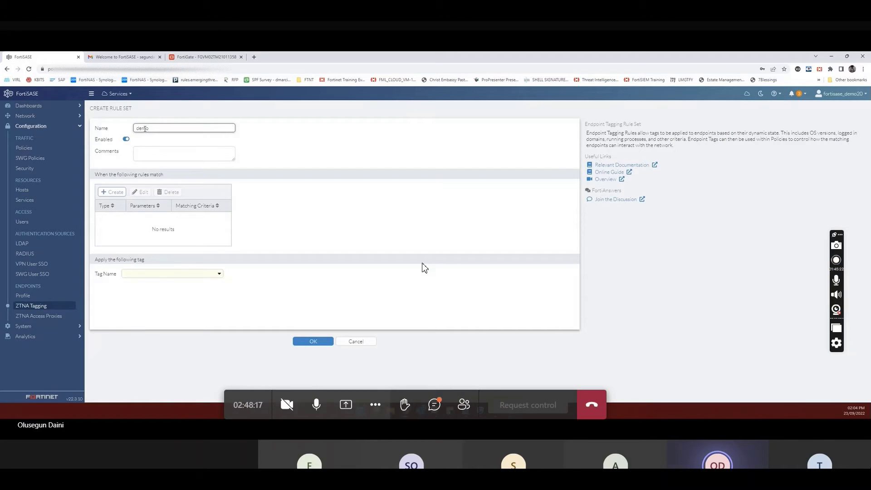
- Draft a macOS OS Version rule, browse the macOS version list, then cancel the rule
click(113, 192)
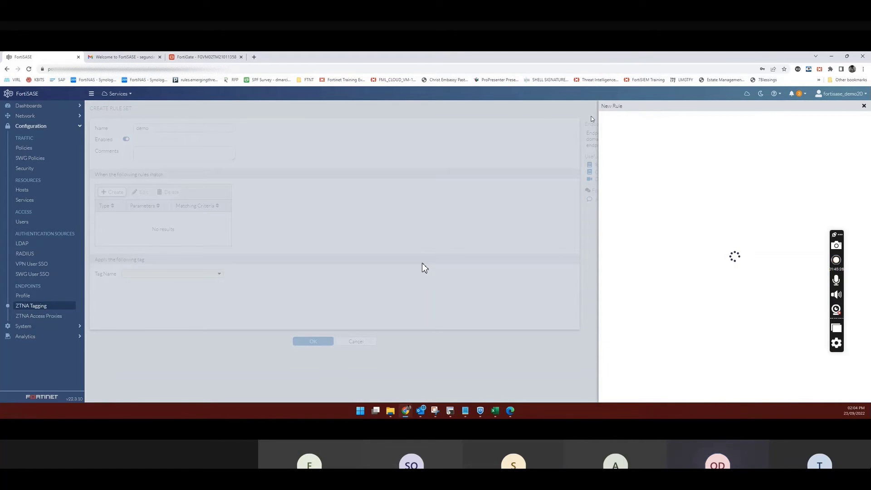
click(681, 124)
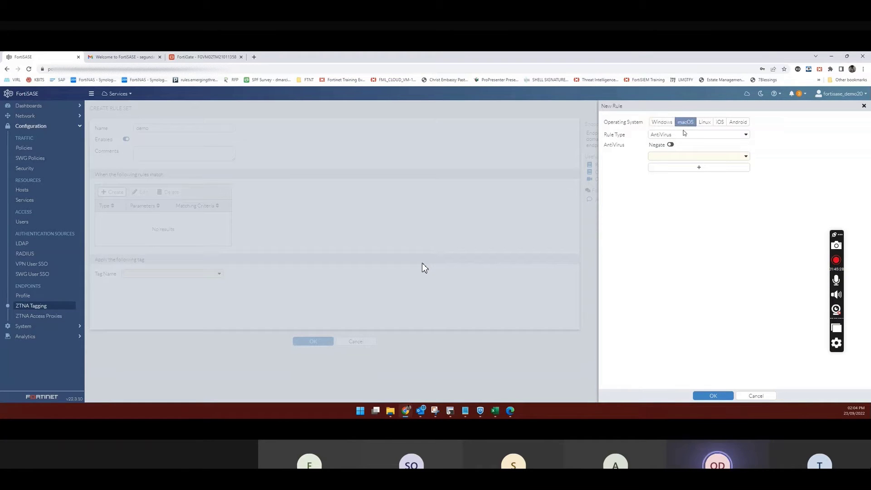
click(695, 135)
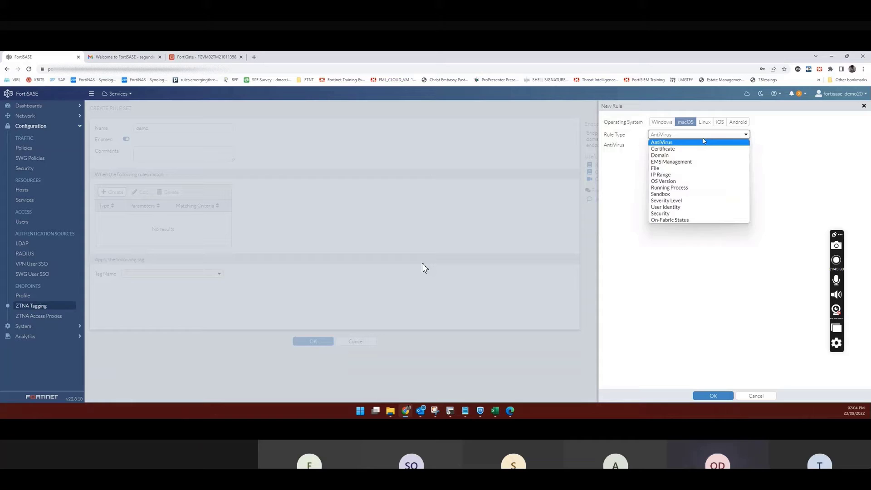
click(797, 202)
click(738, 135)
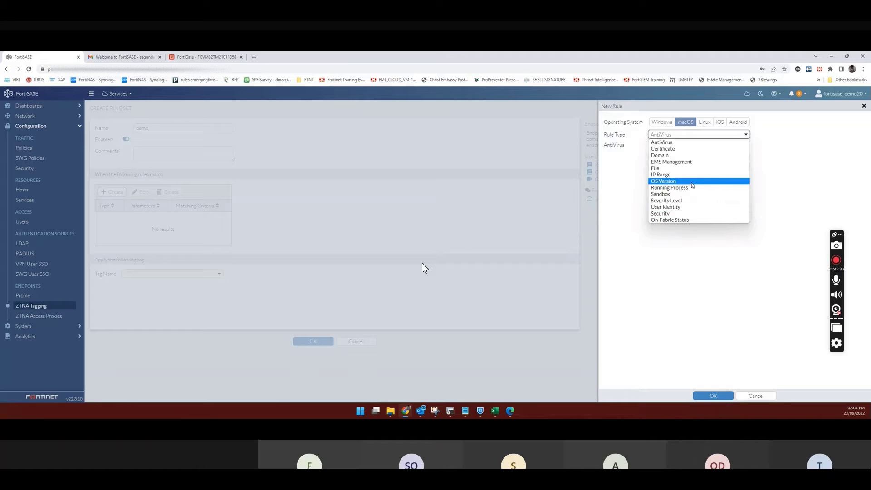
click(693, 182)
click(711, 147)
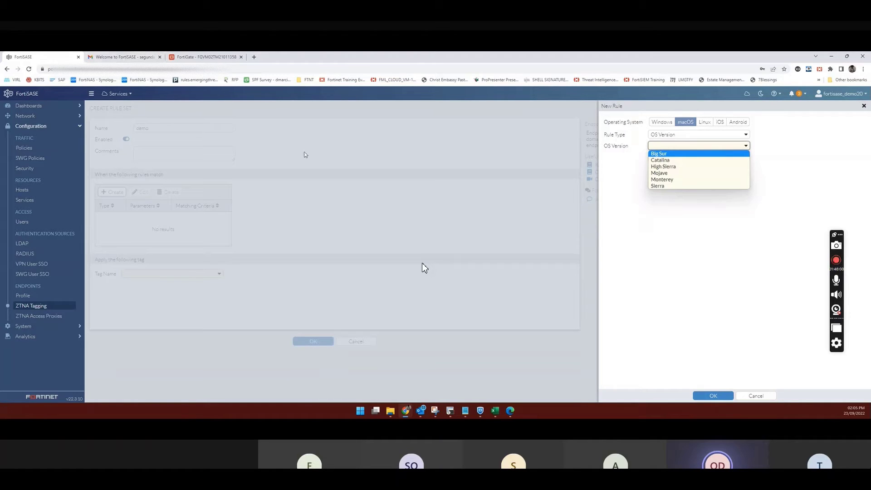
click(459, 183)
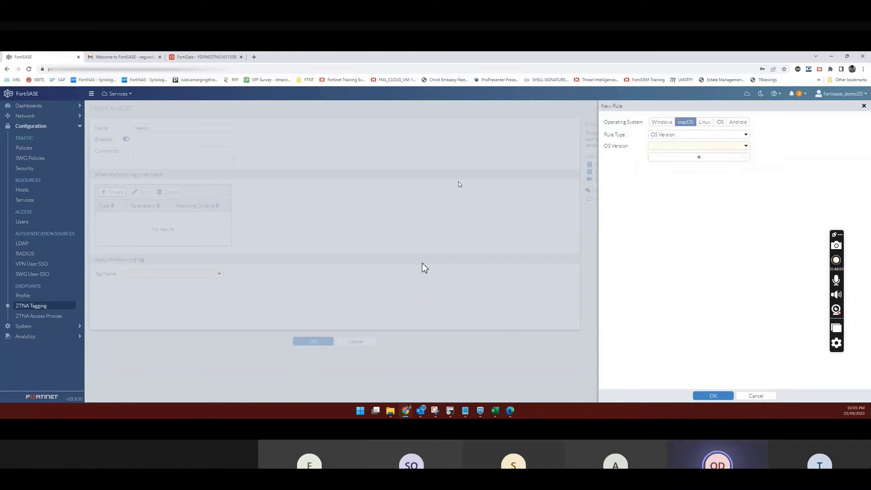
click(756, 395)
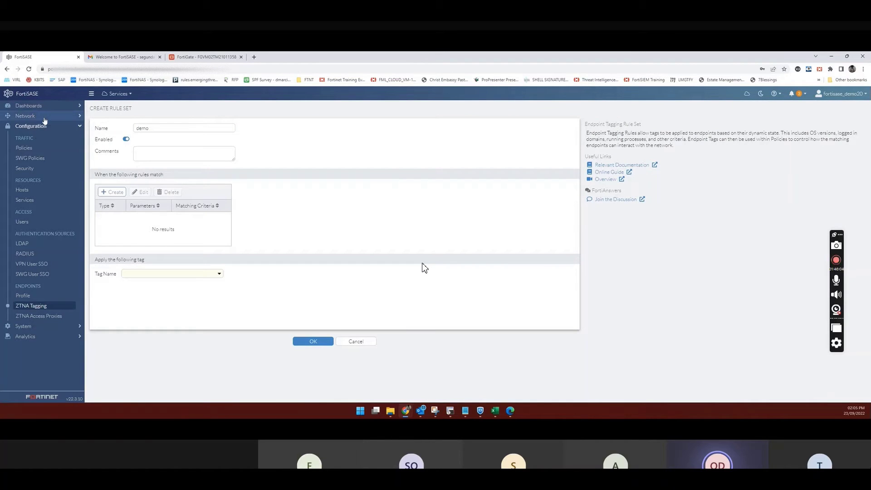
- Open the Status dashboard's Managed Endpoints list and select the MacBook's macOS 12.6.0 version
click(50, 106)
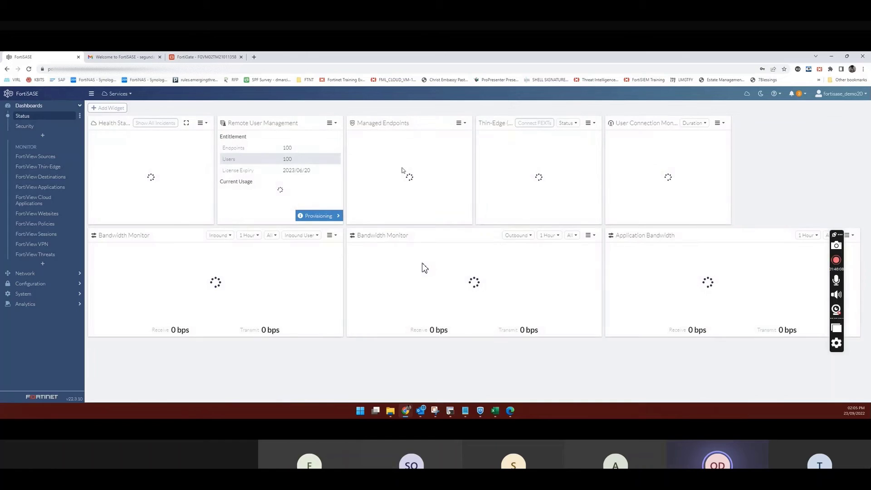
click(418, 177)
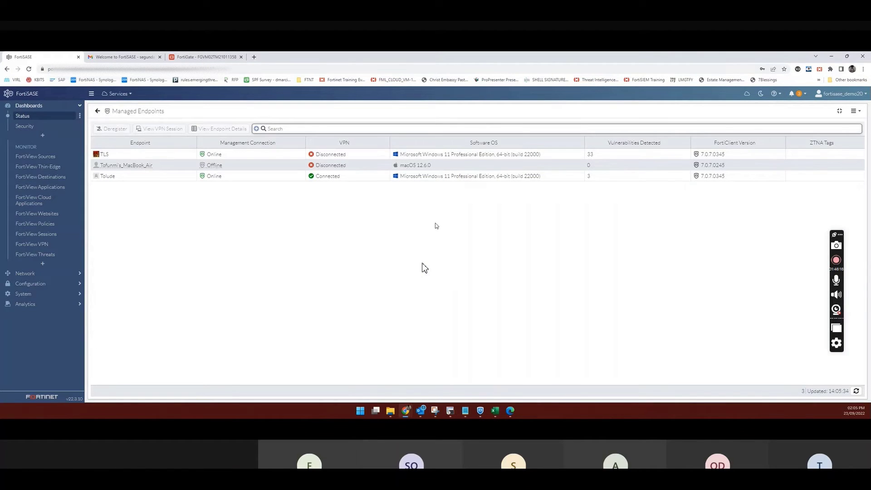
drag(431, 165, 395, 167)
right_click(408, 167)
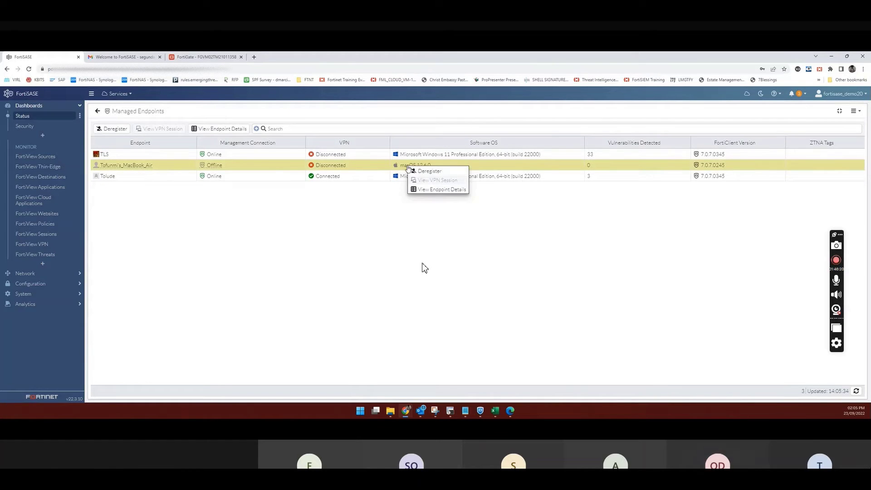
- Search Google for 'macos 12.6', identifying it as macOS Monterey 12.6
click(256, 59)
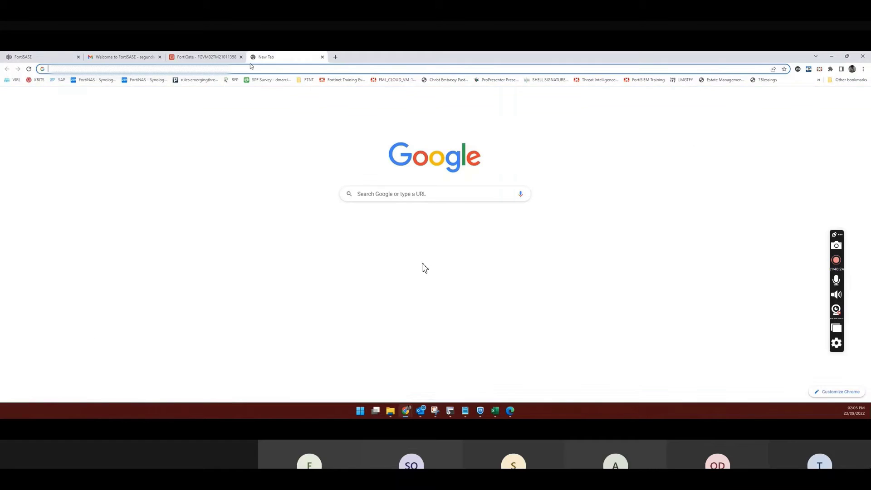
text(mac)
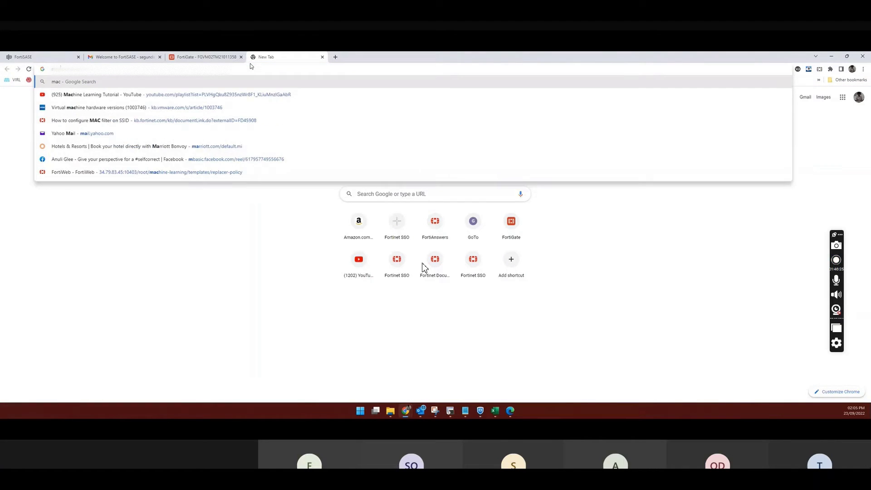
text(os 12.6)
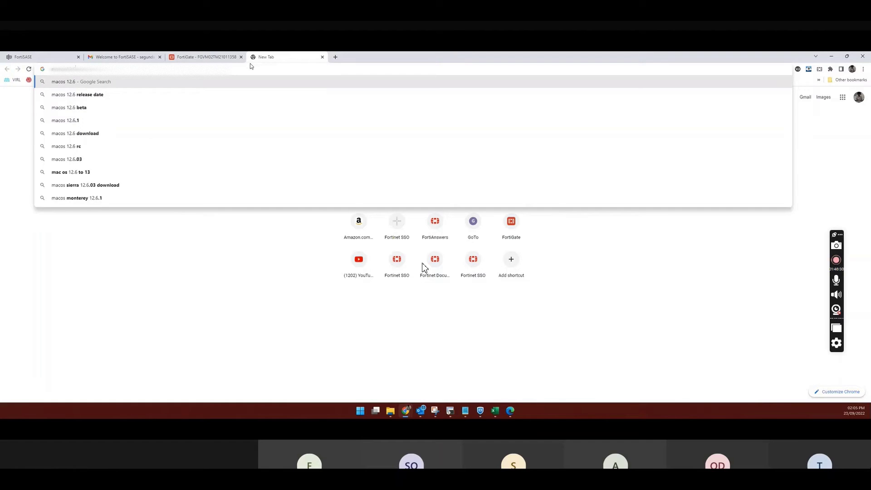
key(Return)
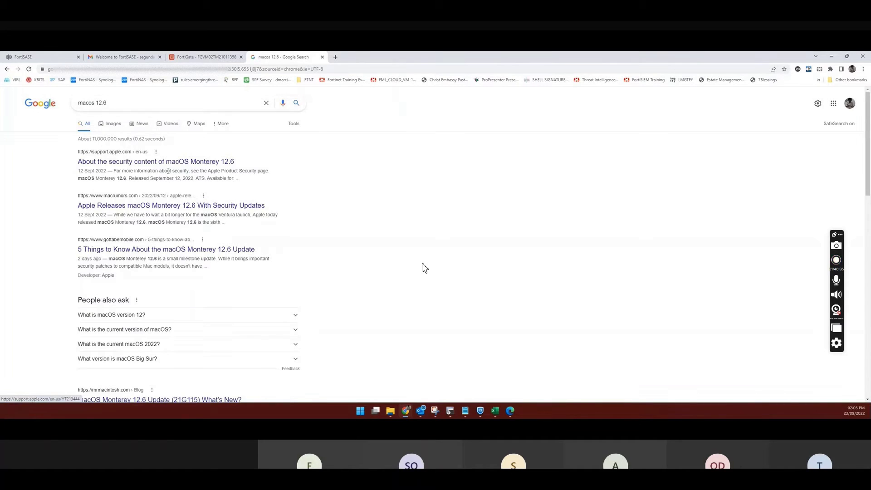
click(197, 164)
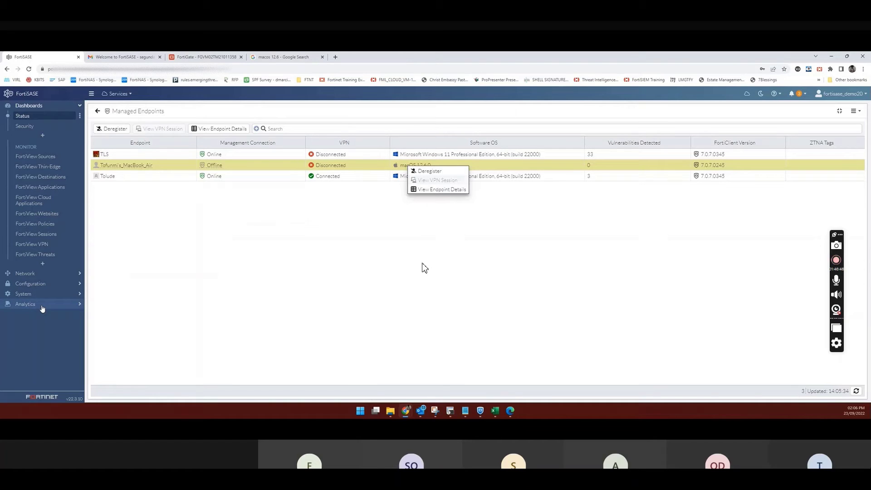
- Start a new ZTNA tagging rule set and open a new matching rule form
click(43, 285)
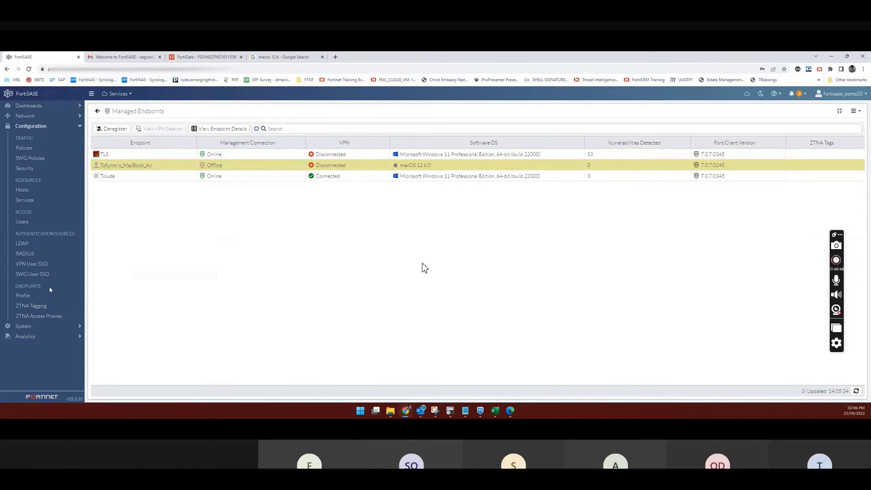
click(44, 307)
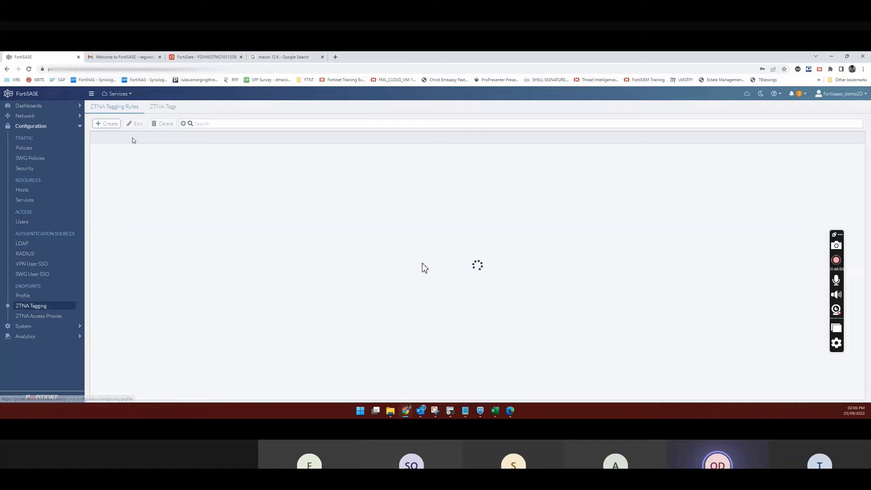
click(113, 124)
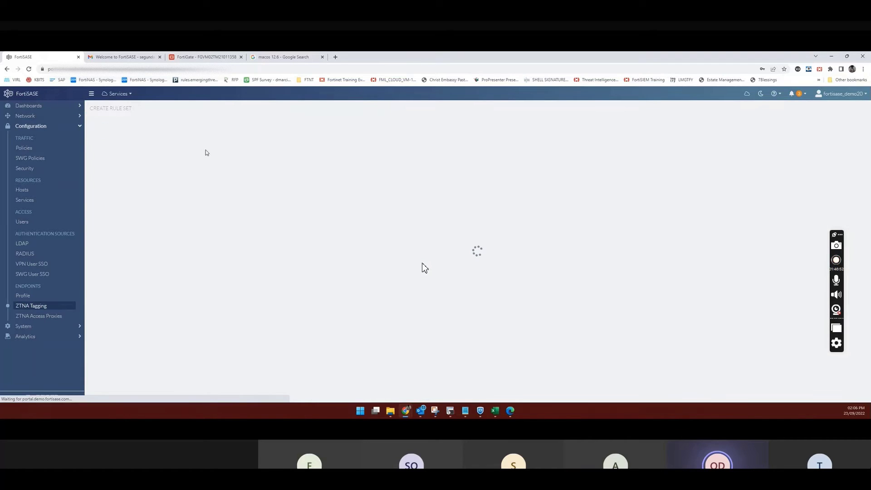
click(198, 126)
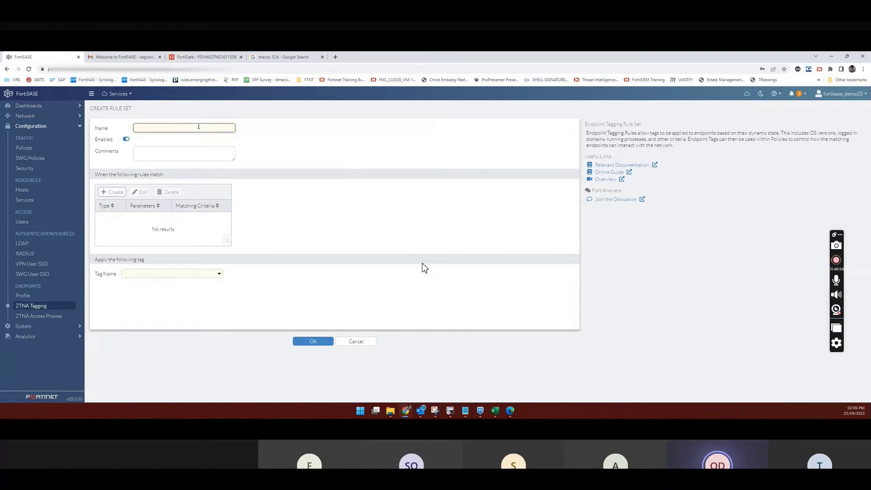
key(Tab)
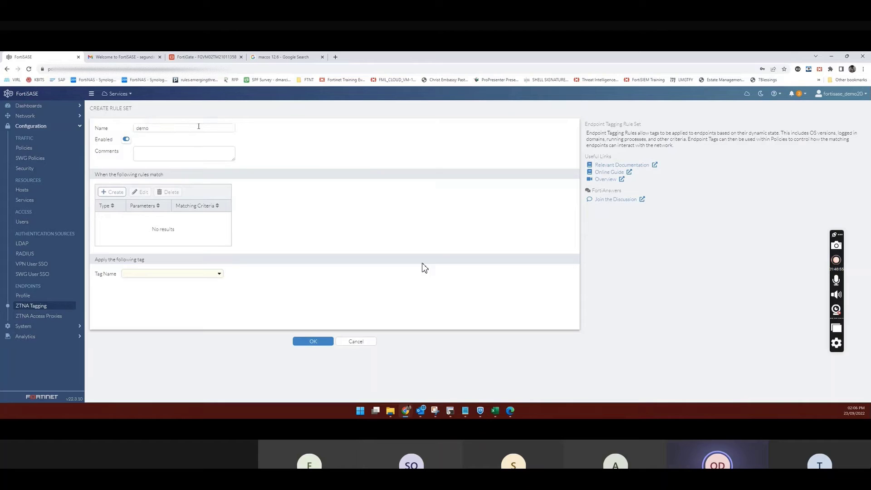
key(Tab)
key(Tab)
key(Return)
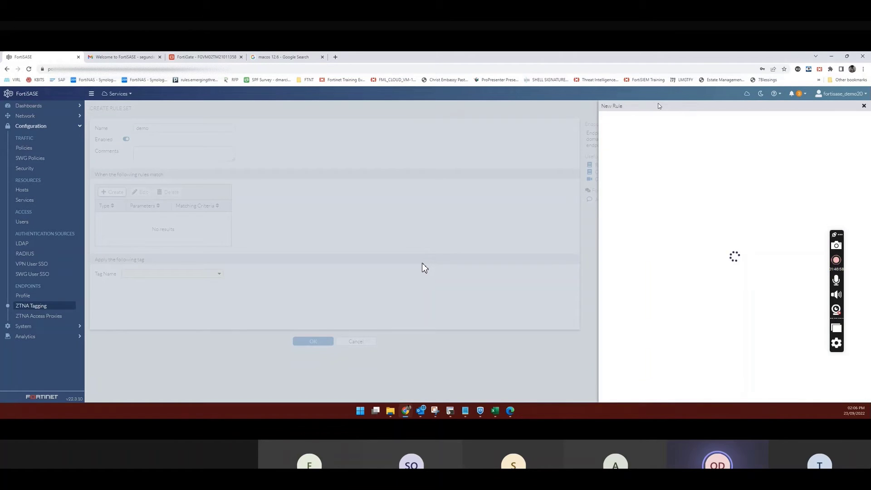
- Add a macOS rule matching OS Version Monterey or Catalina
click(685, 123)
click(681, 135)
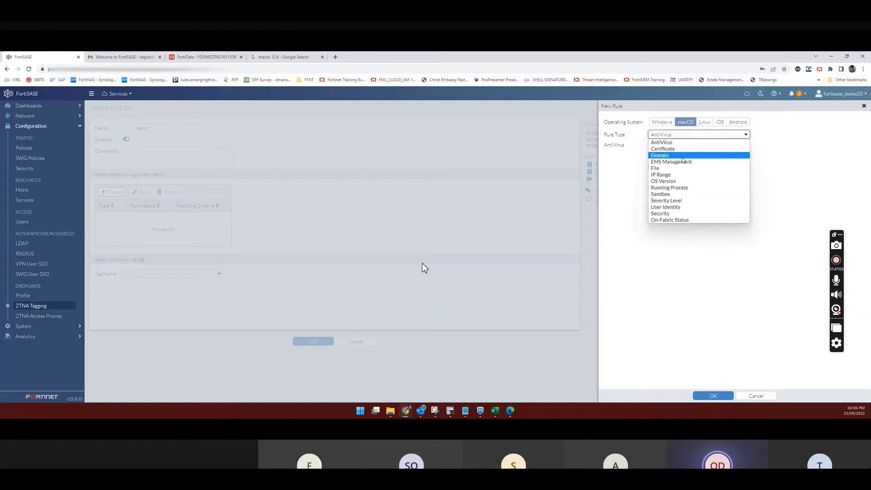
click(679, 181)
click(682, 145)
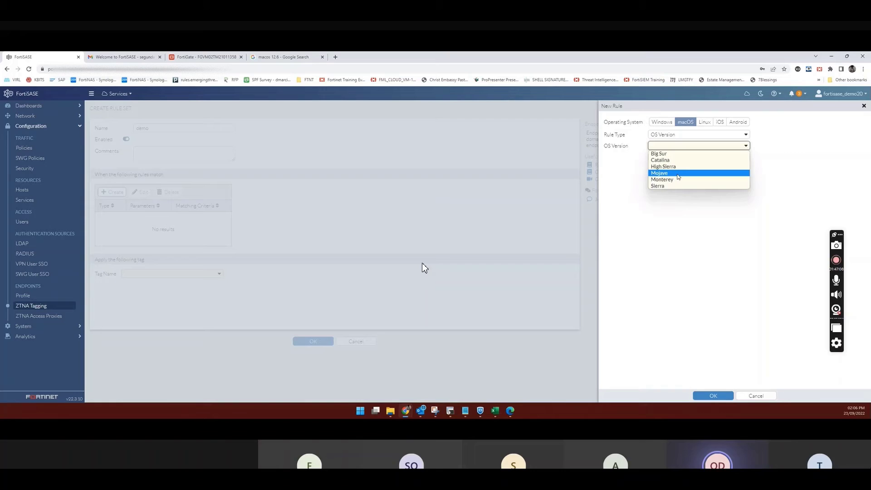
click(678, 180)
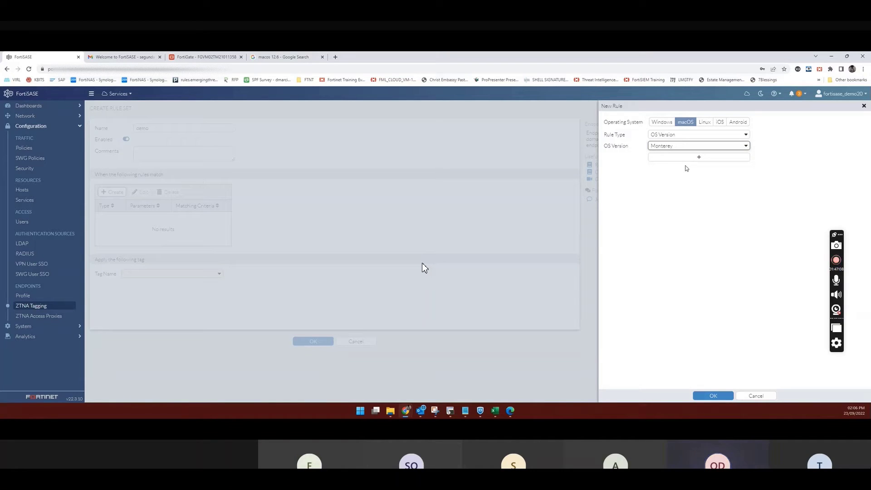
click(688, 157)
click(690, 167)
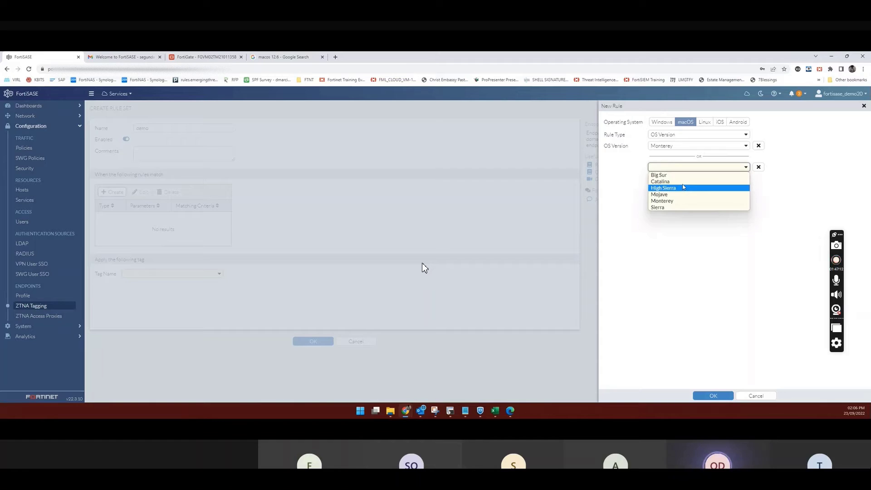
click(683, 182)
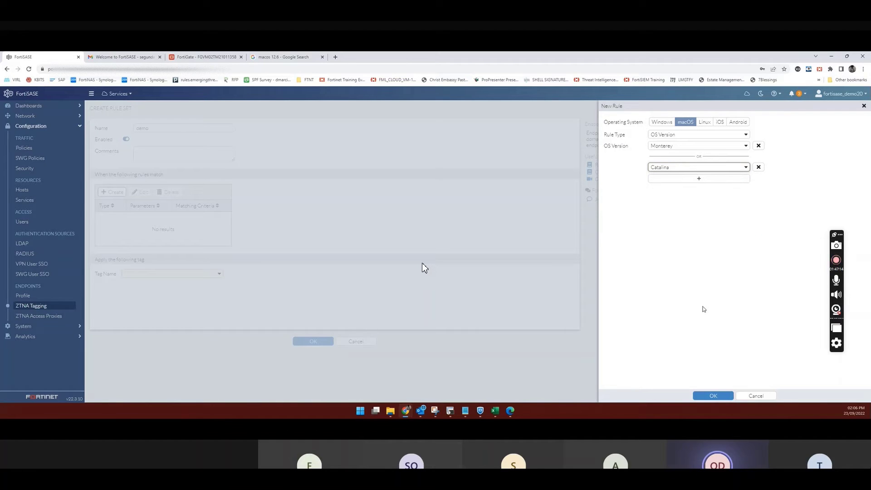
click(721, 397)
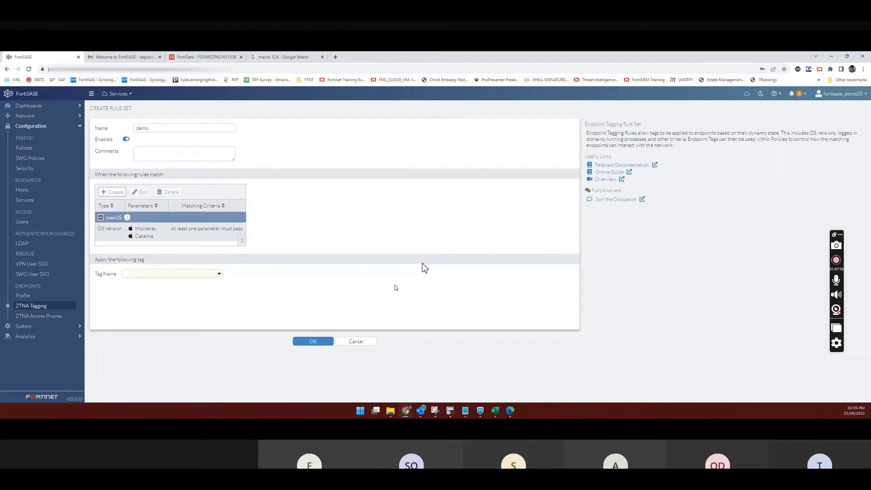
- Apply the tigerlogic tag, save the demo rule set, and view the ZTNA Tags list
click(210, 278)
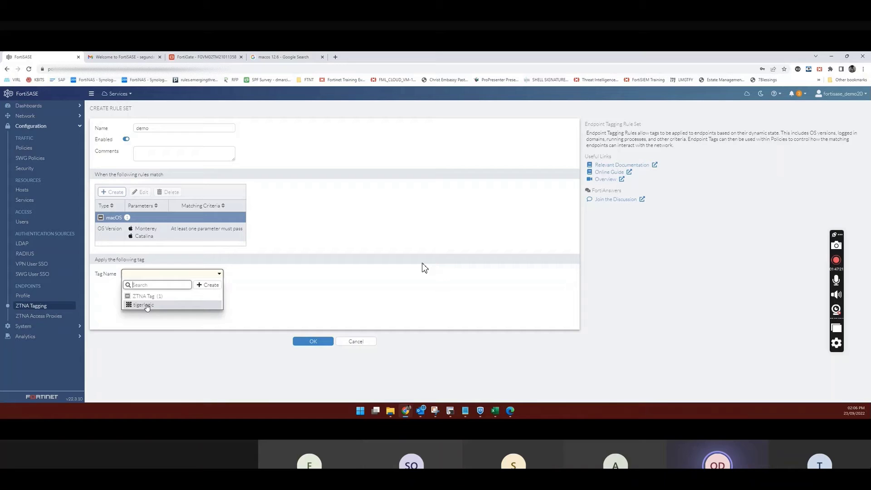
click(147, 306)
click(308, 342)
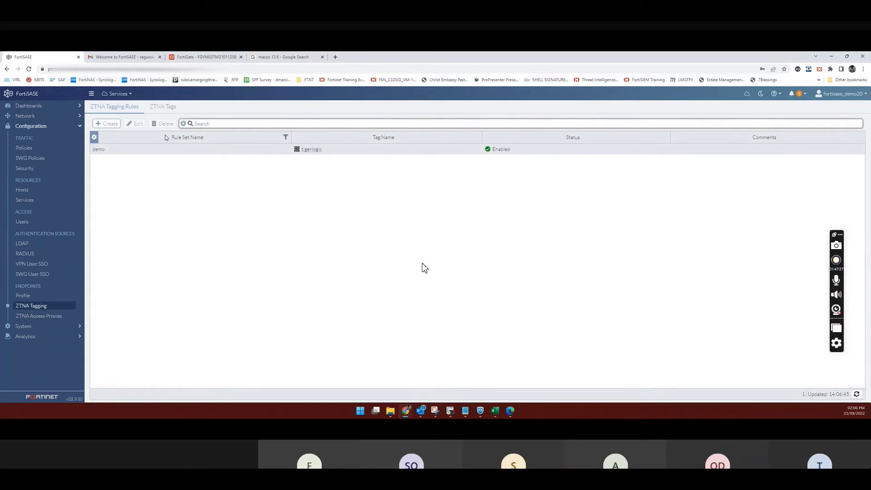
click(163, 106)
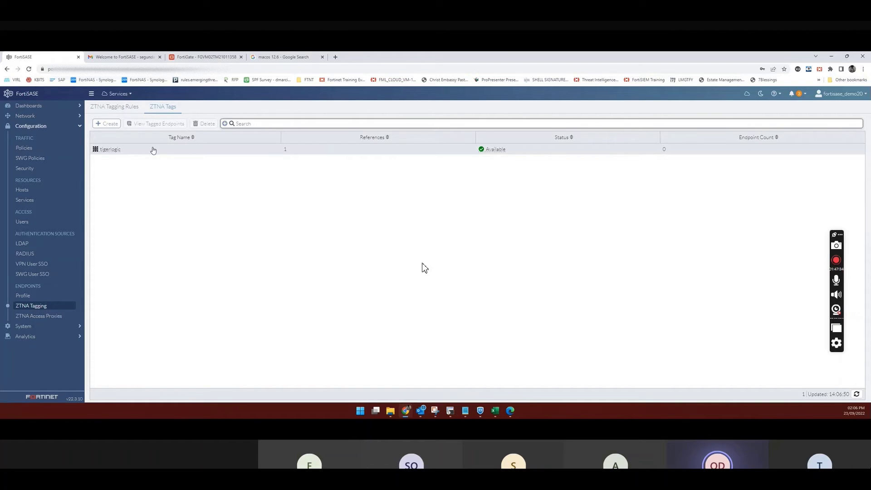
click(210, 58)
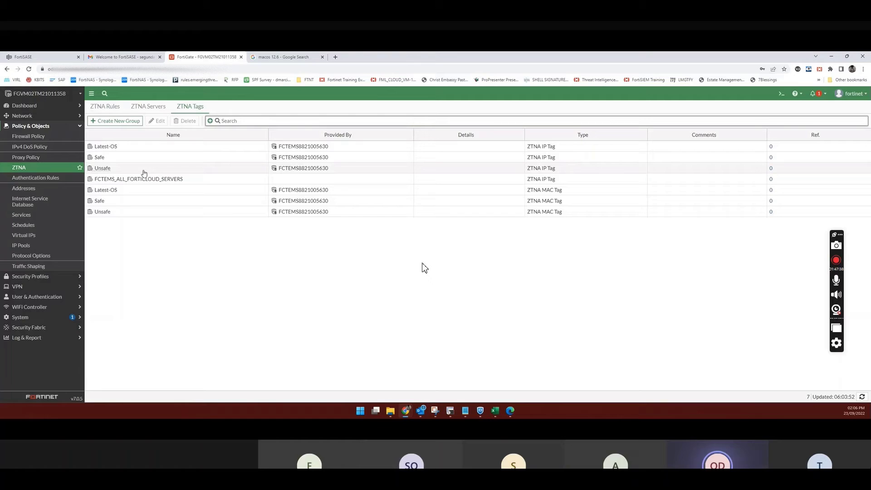
- Open FortiGate's ZTNA Tags, view tigerlogic's matched endpoints (none), then return to FortiSASE
click(56, 168)
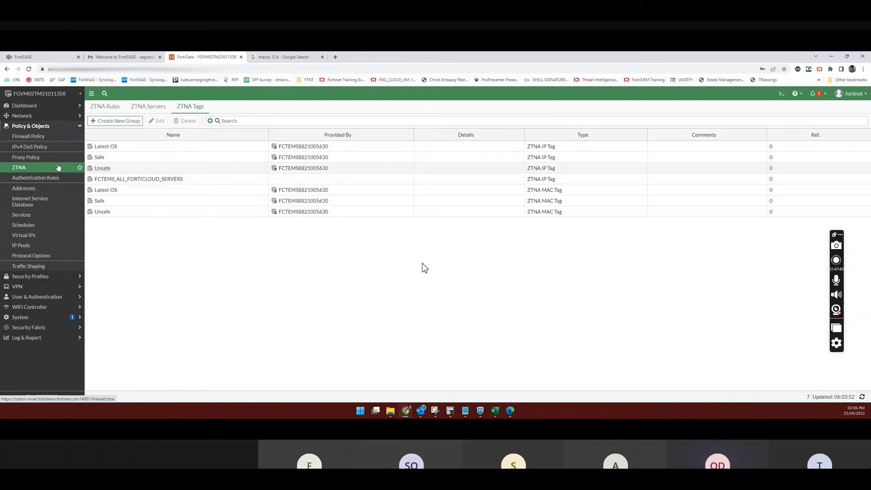
click(190, 107)
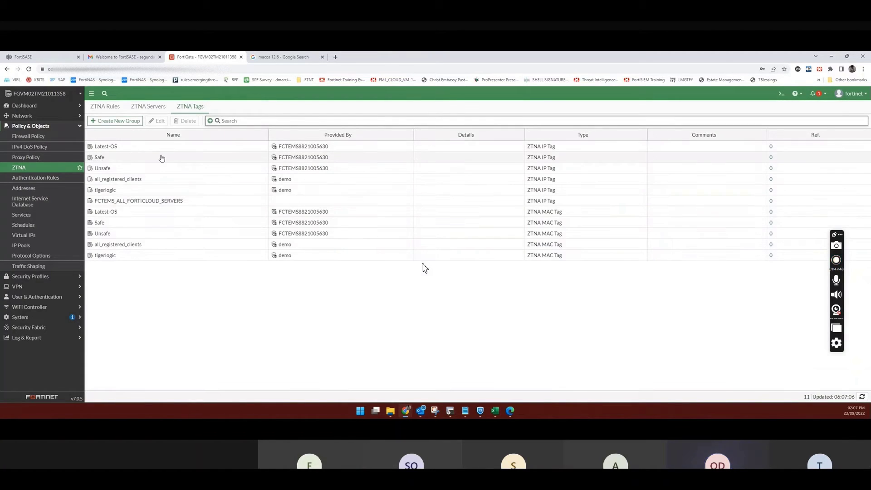
click(122, 193)
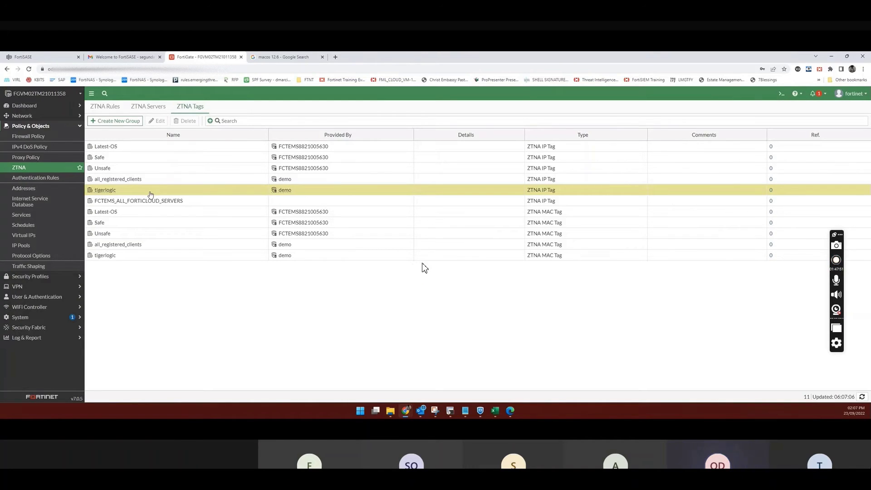
mouse_move(102, 194)
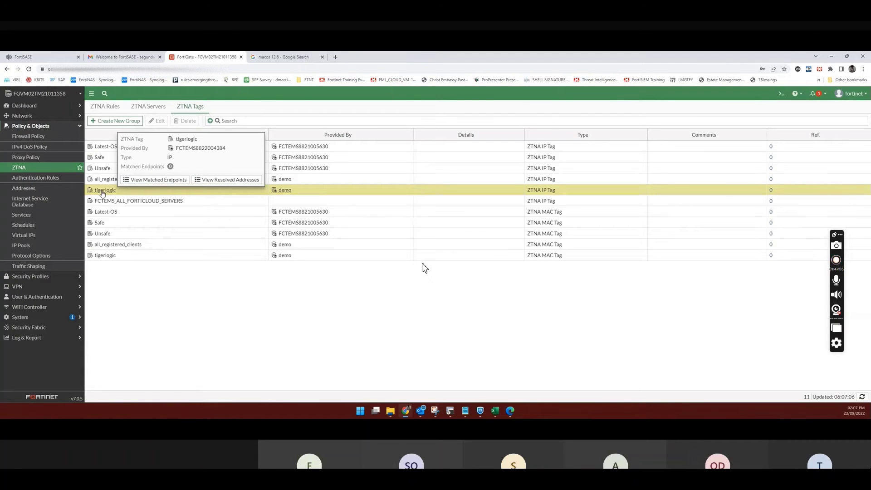
click(158, 180)
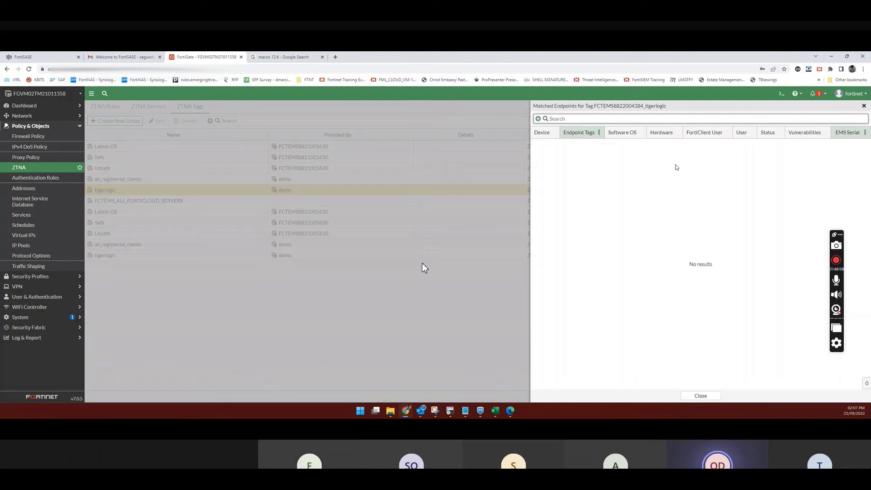
click(864, 106)
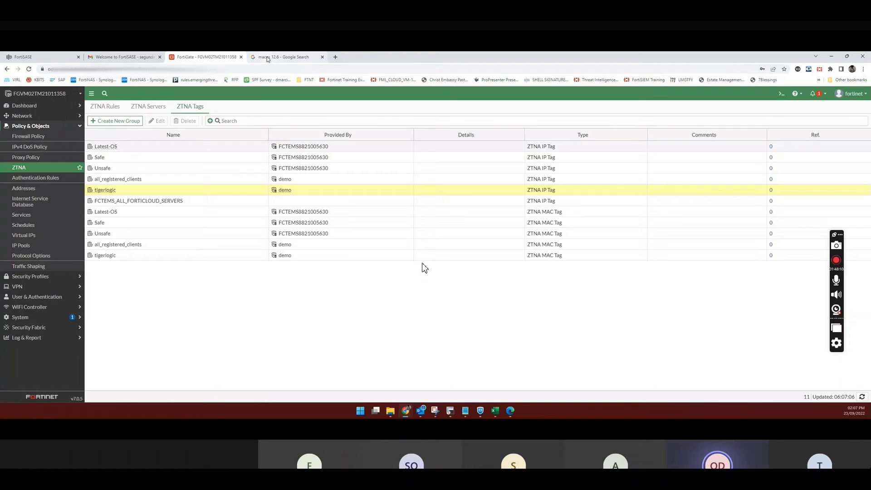
click(40, 57)
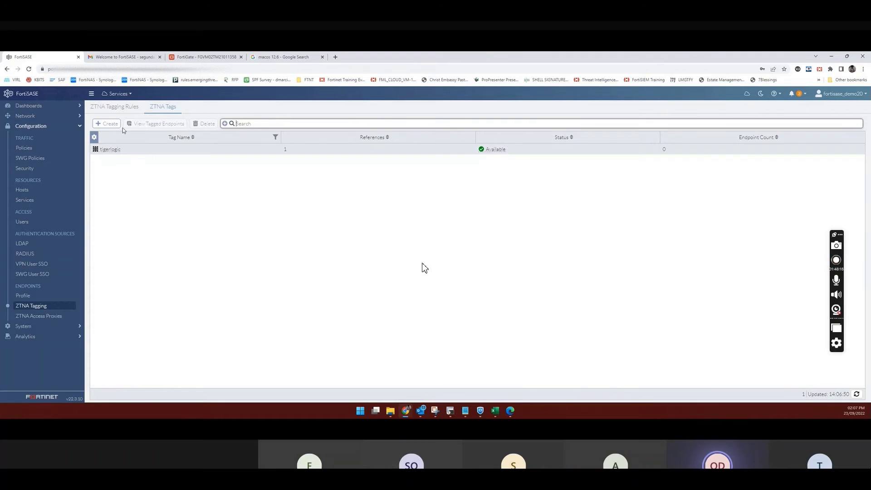
- Switch on Show tags on FortiClient in the FortiSASE endpoint profile and apply
click(37, 296)
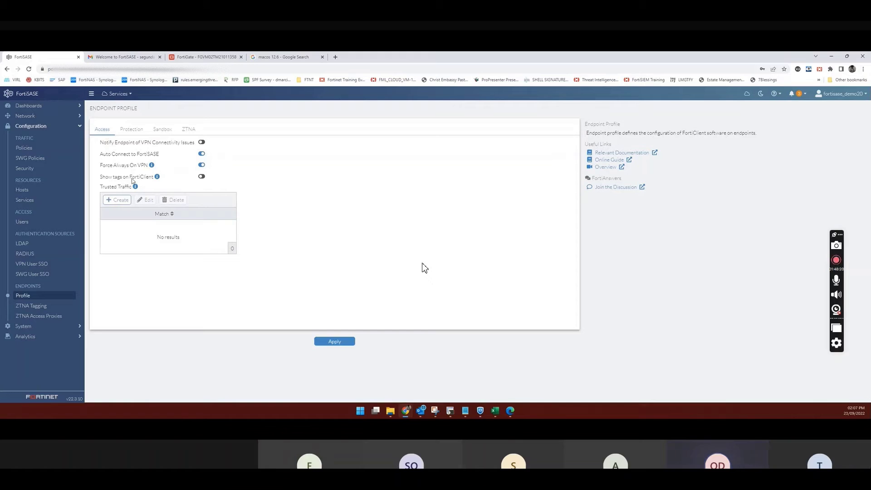
drag(101, 177, 200, 179)
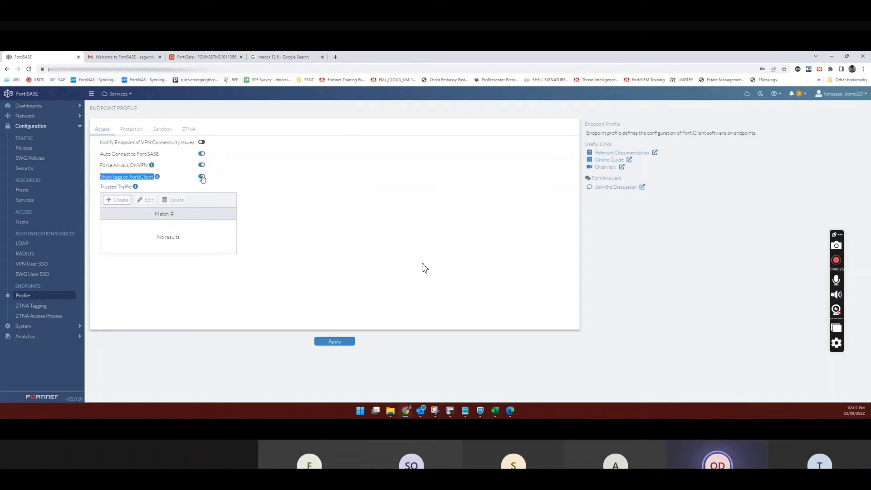
click(338, 344)
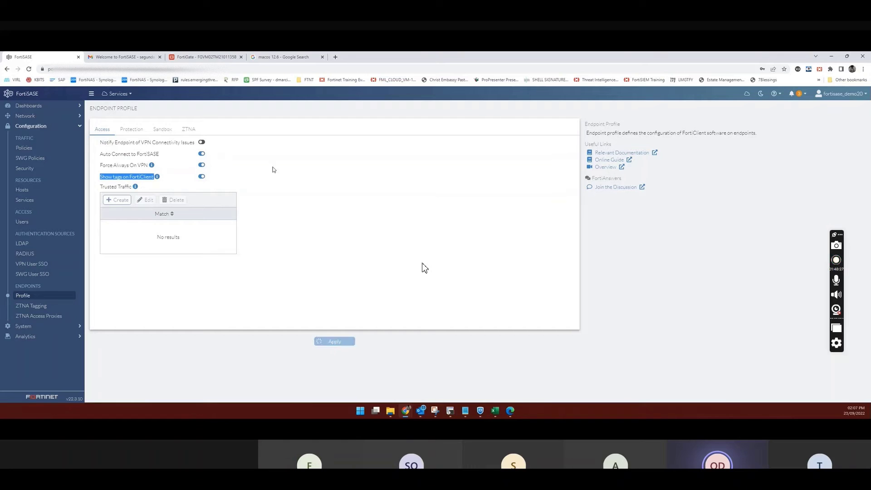
- Create an endpoint tag named TLWin in FortiSASE's ZTNA Tags list
click(41, 306)
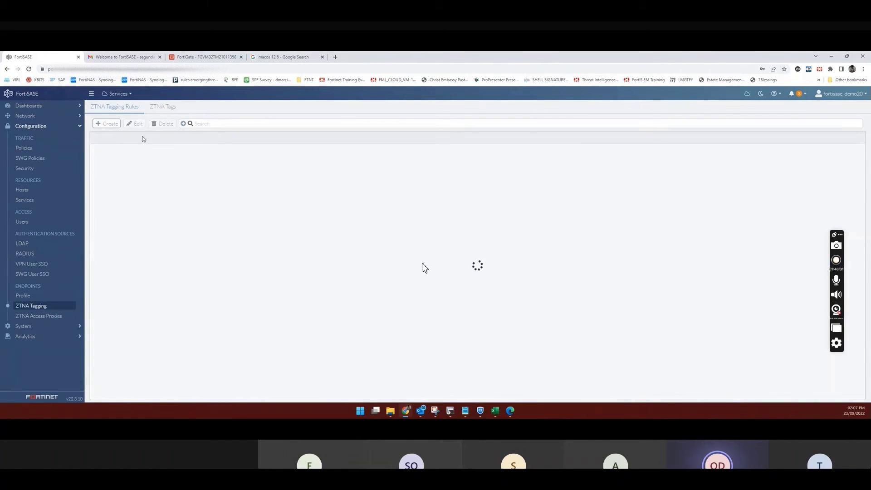
click(162, 107)
click(107, 123)
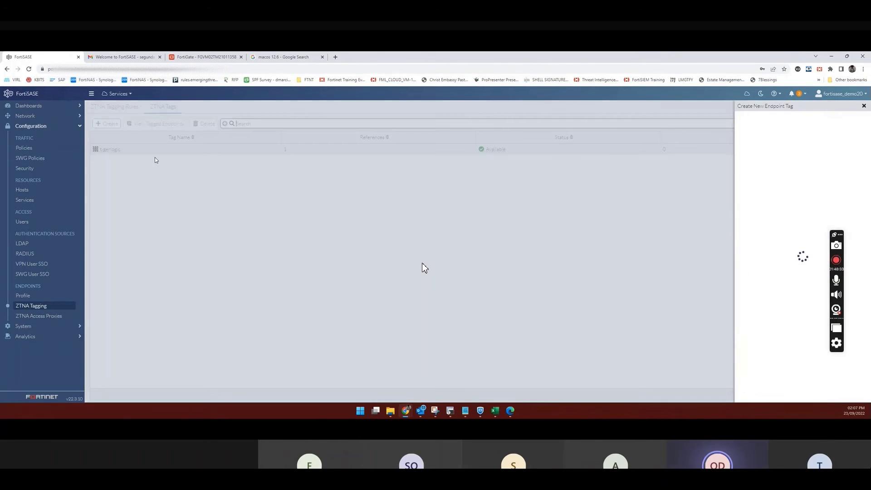
click(765, 121)
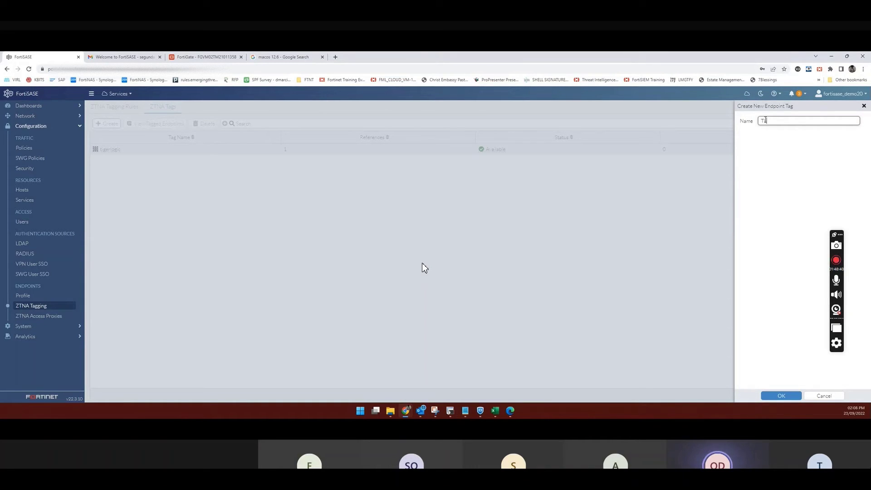
text(T_W)
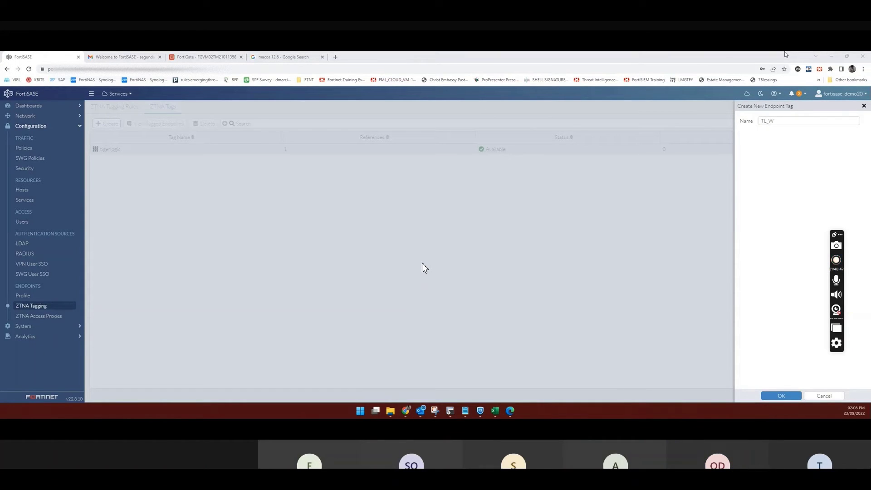
click(791, 121)
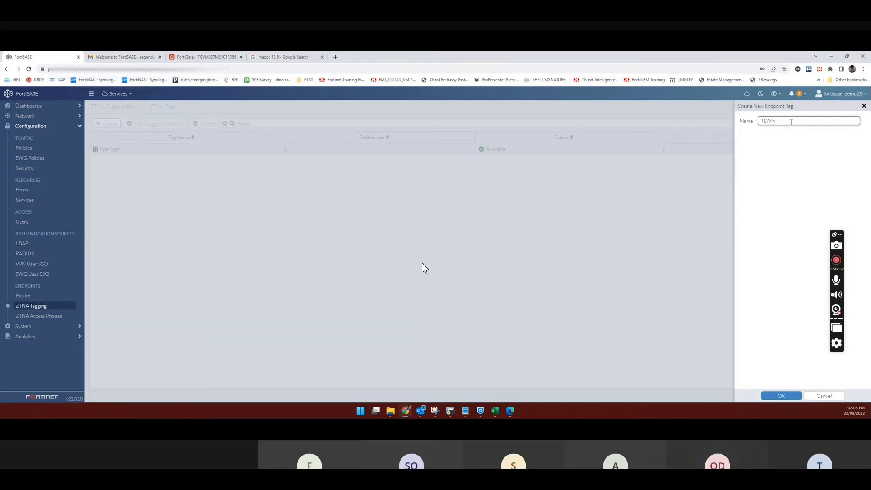
click(781, 396)
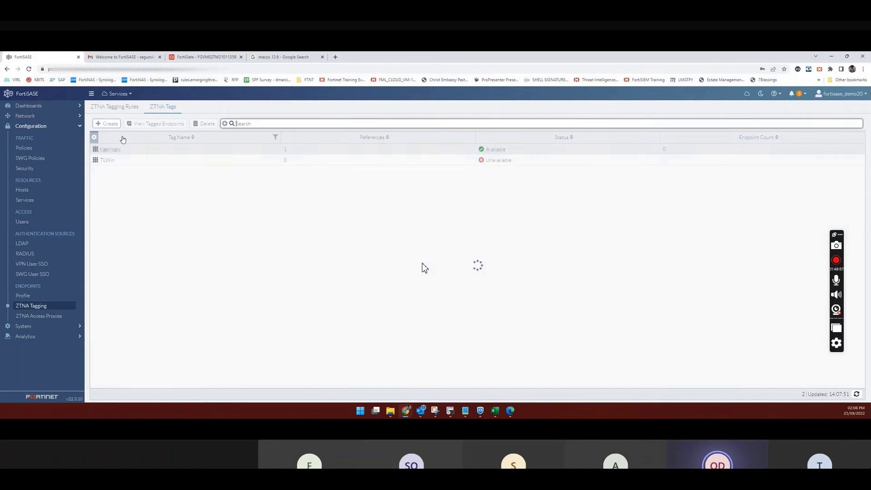
- Start the demo2 tagging rule set with an OS Version rule matching Windows 11 or Windows 10
click(116, 109)
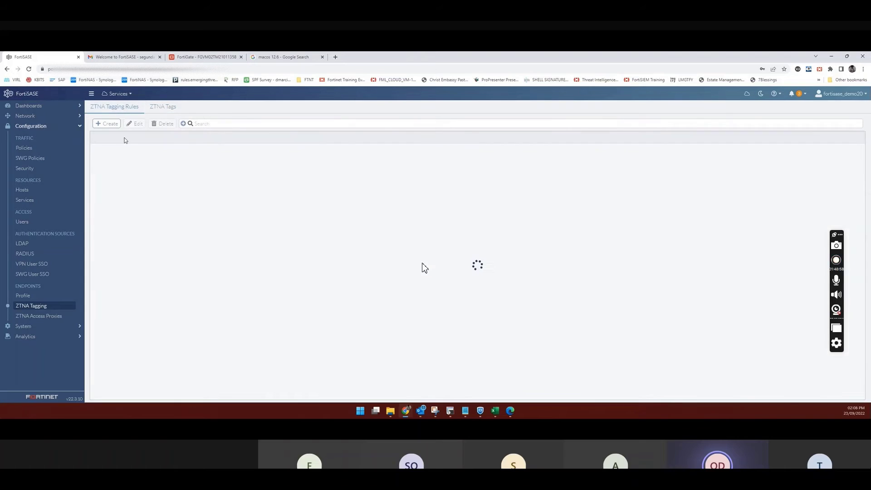
click(110, 125)
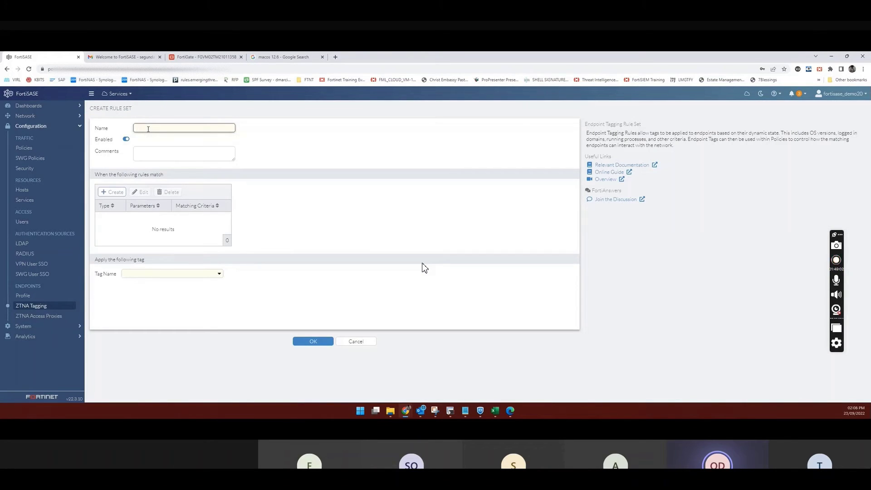
text(demo2)
click(124, 192)
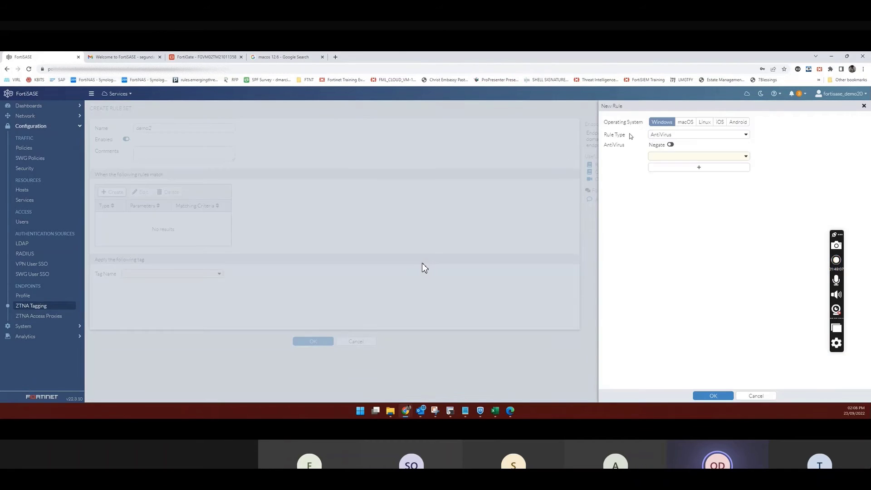
click(676, 135)
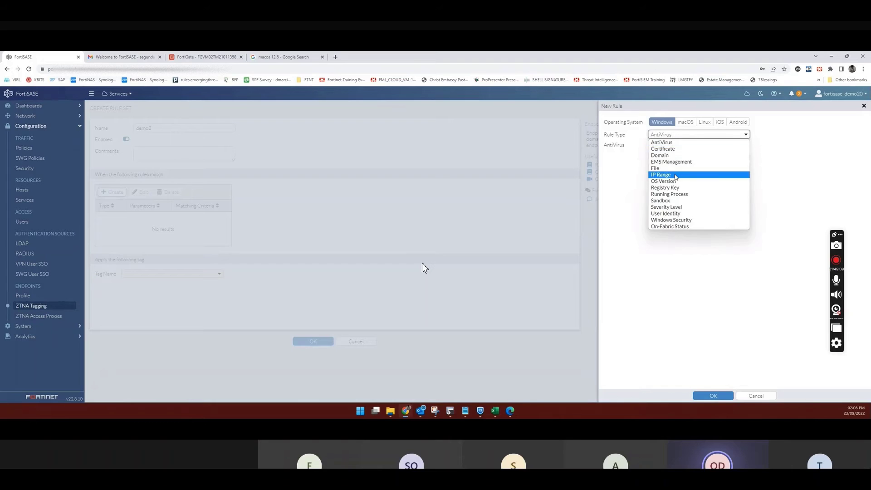
click(676, 183)
click(684, 147)
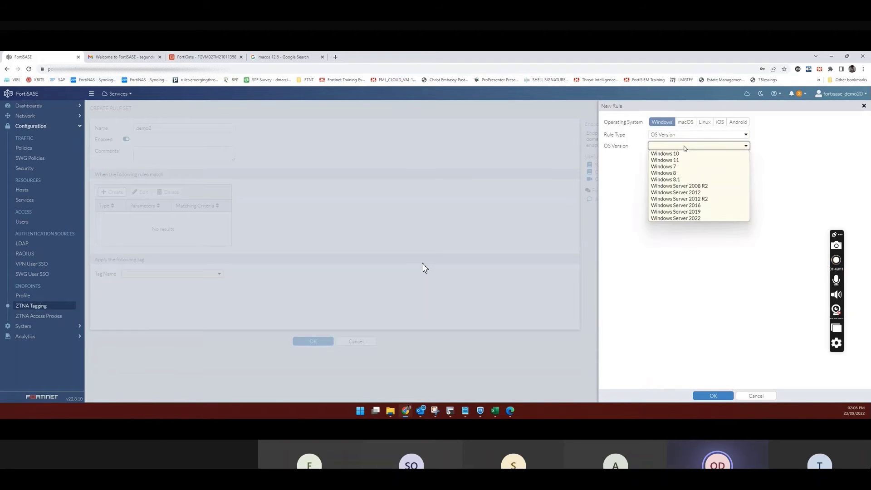
click(685, 160)
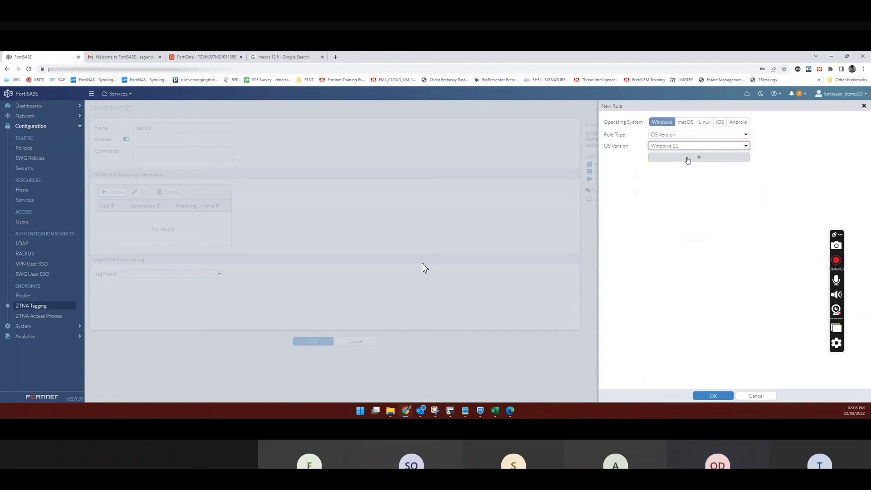
click(688, 159)
click(686, 166)
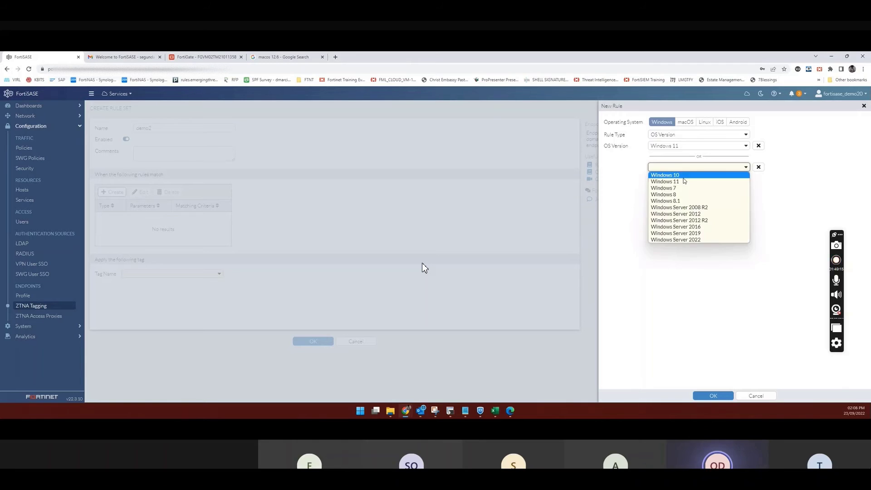
click(684, 177)
click(714, 395)
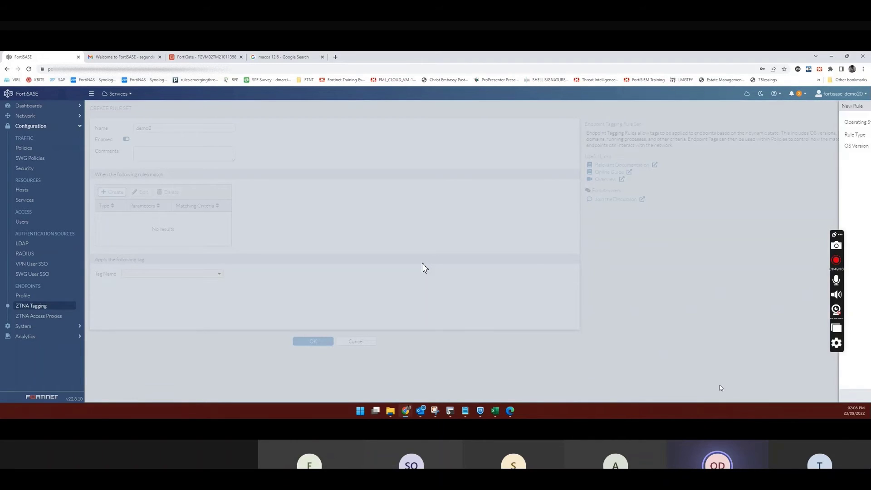
- Assign the TLWin tag, save demo2, and check TLWin in the ZTNA Tags list
click(219, 275)
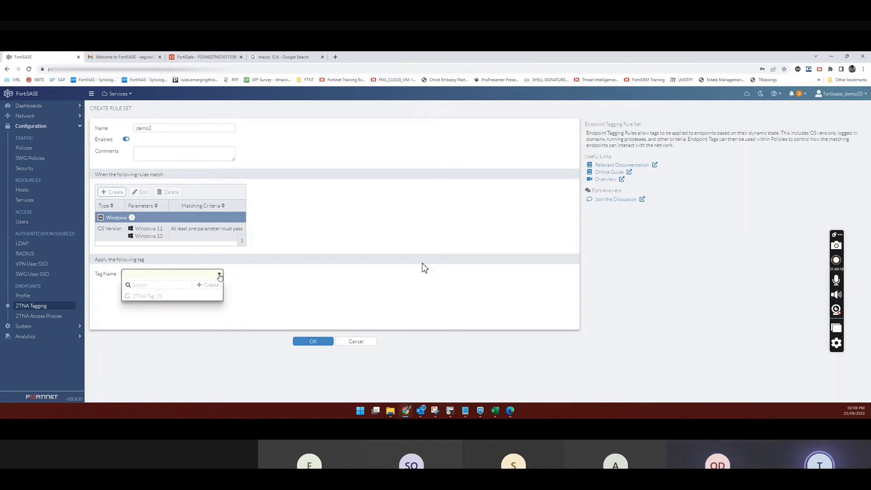
click(164, 314)
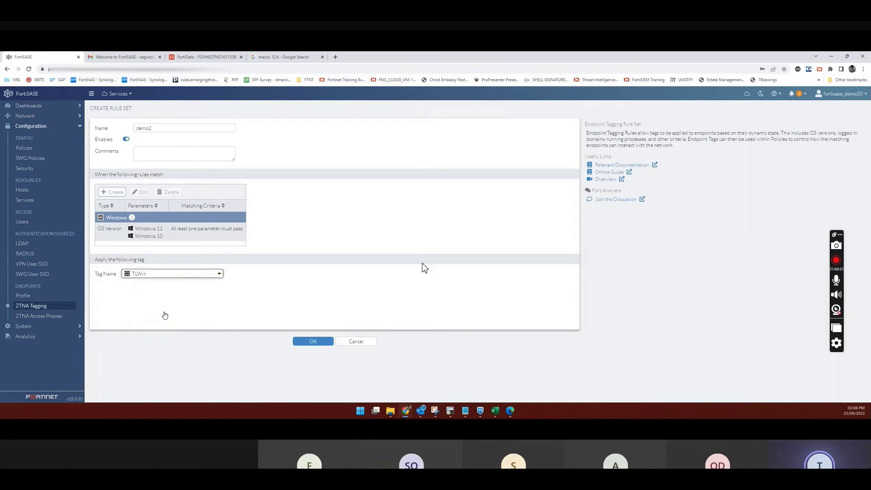
click(303, 341)
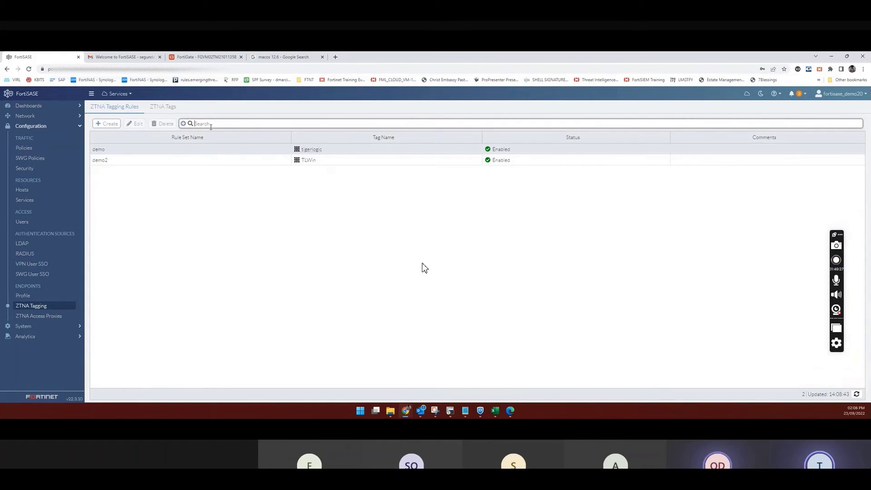
click(171, 108)
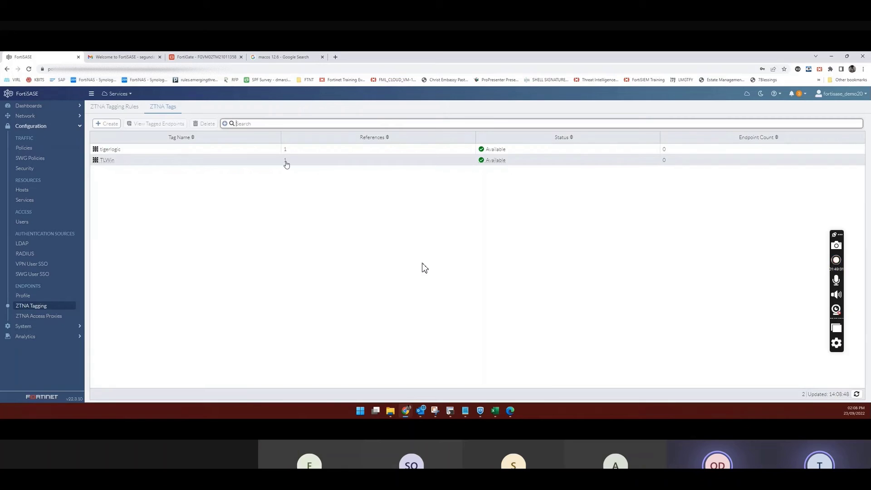
click(288, 162)
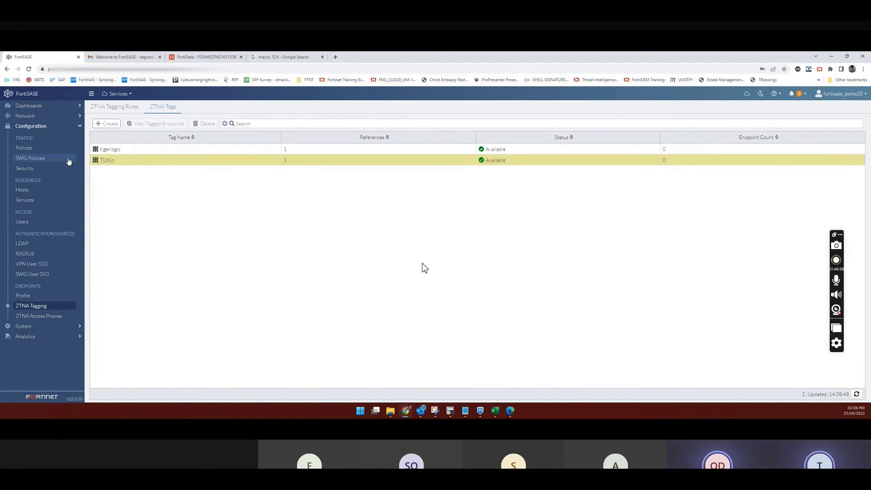
- Open FortiGate's ZTNA Tags list and select the TLWin tag synced from FortiSASE
click(193, 58)
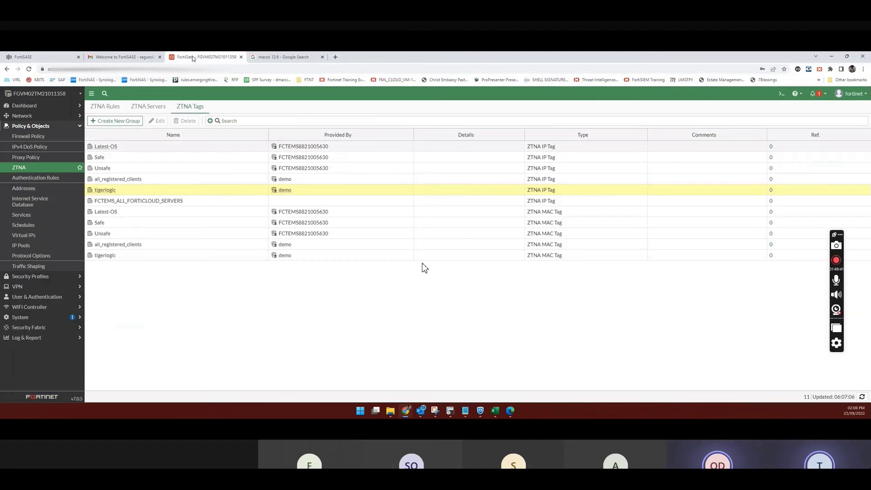
click(59, 170)
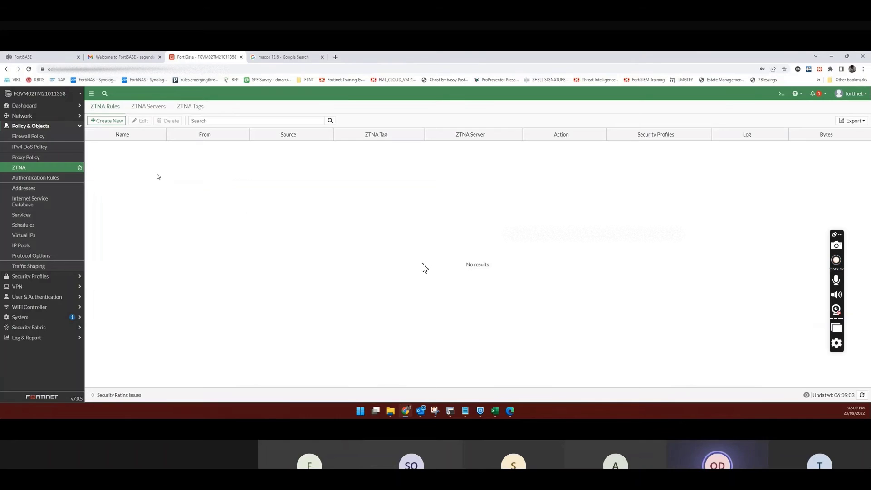
click(189, 109)
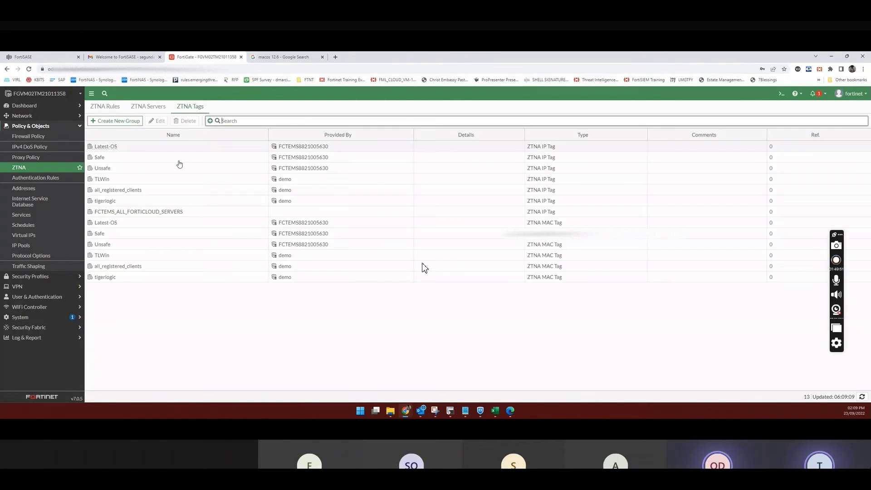
click(110, 181)
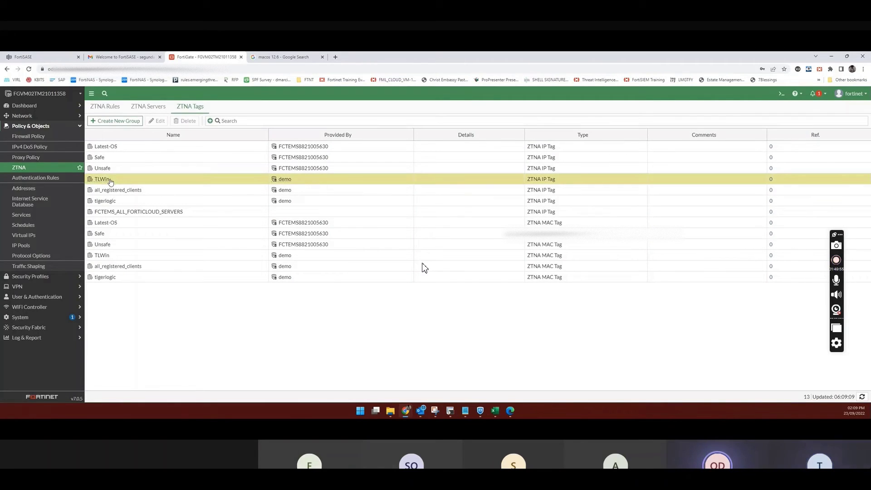
mouse_move(105, 182)
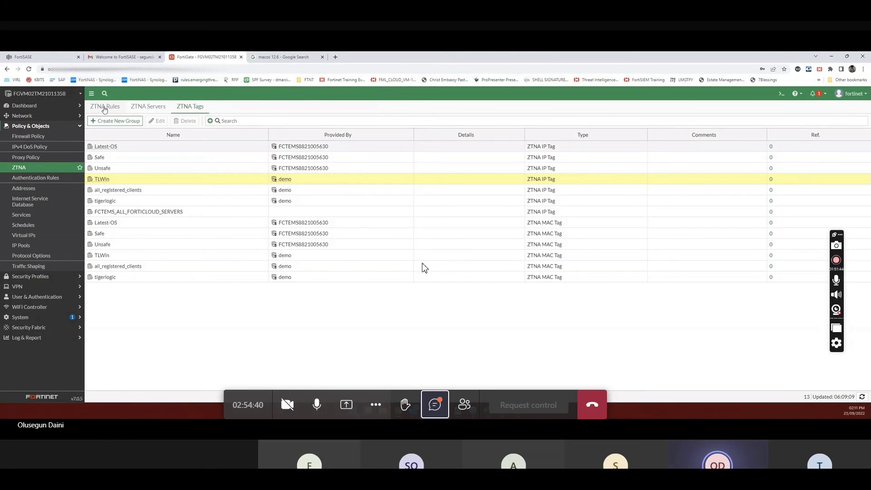
- Create a new ZTNA server tlcweb on Internet_Access (port1) with external IP 4.4.4.4
click(139, 108)
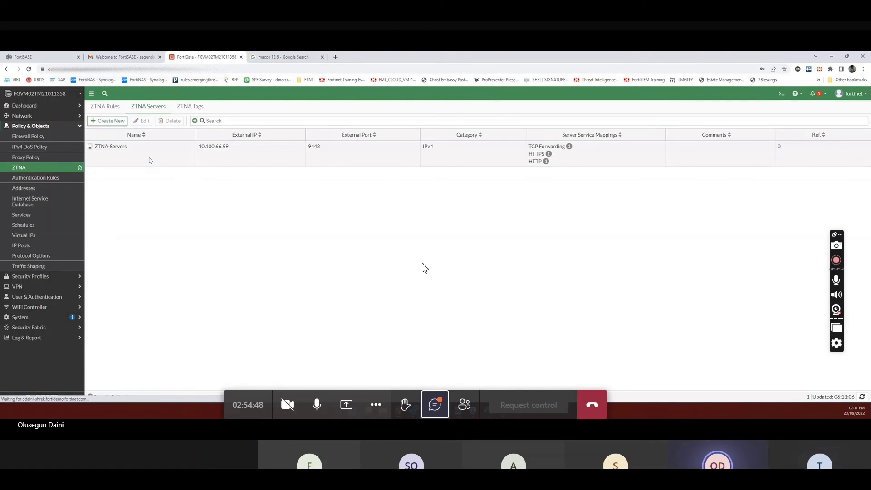
click(108, 120)
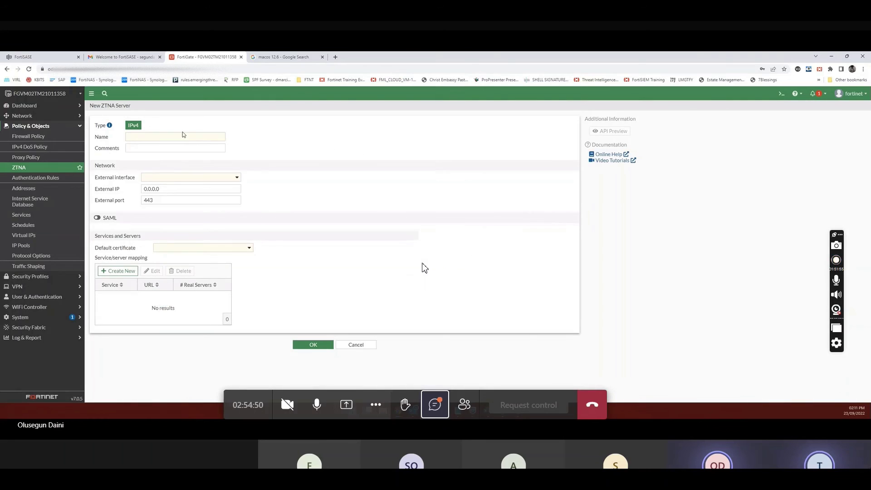
click(177, 136)
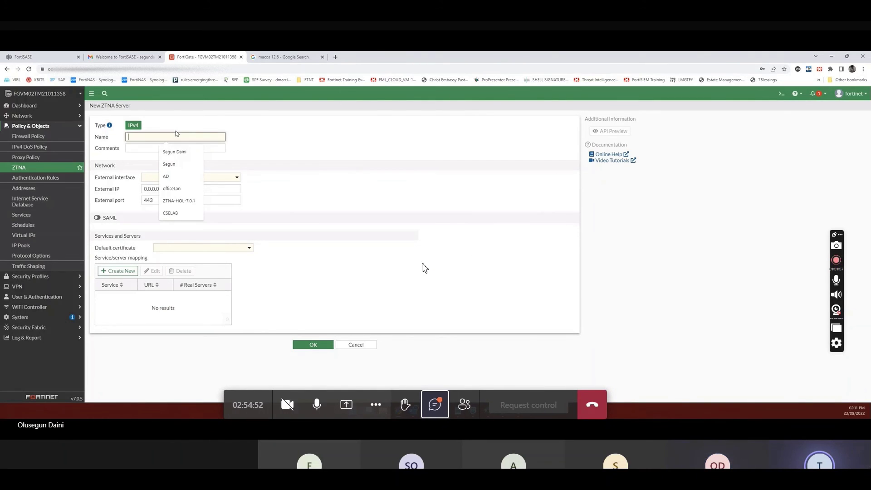
text(tlc)
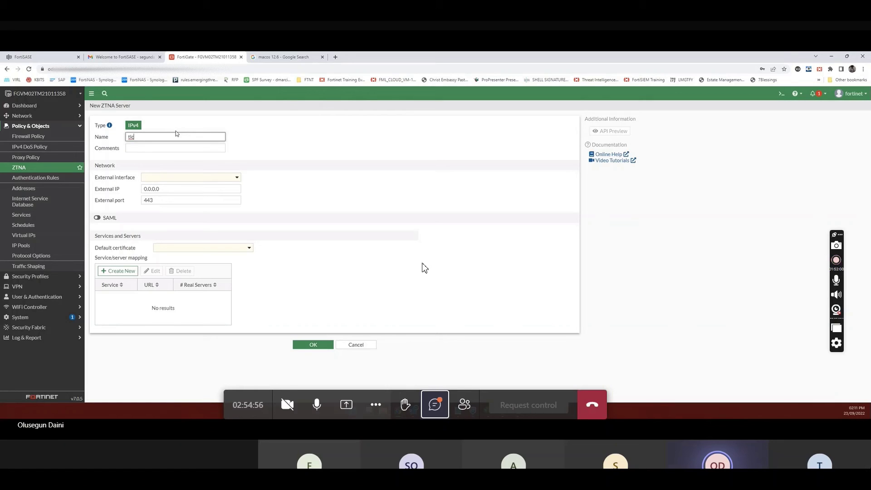
text(web)
click(190, 178)
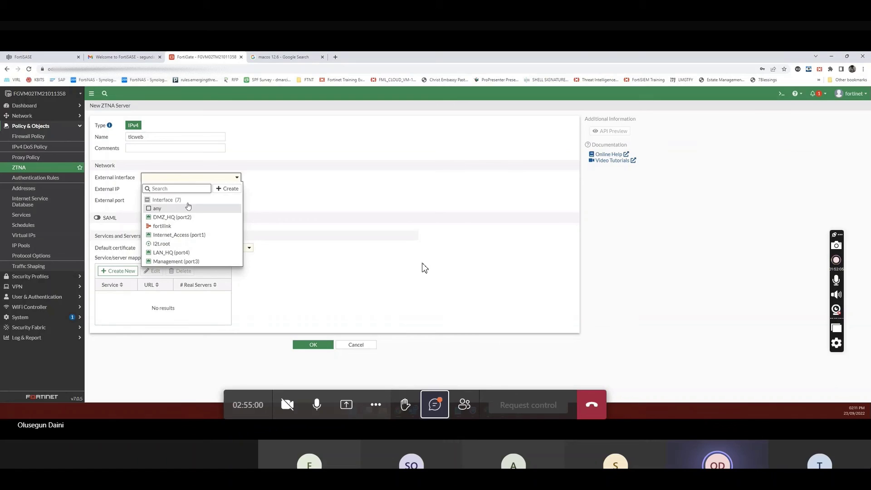
click(208, 235)
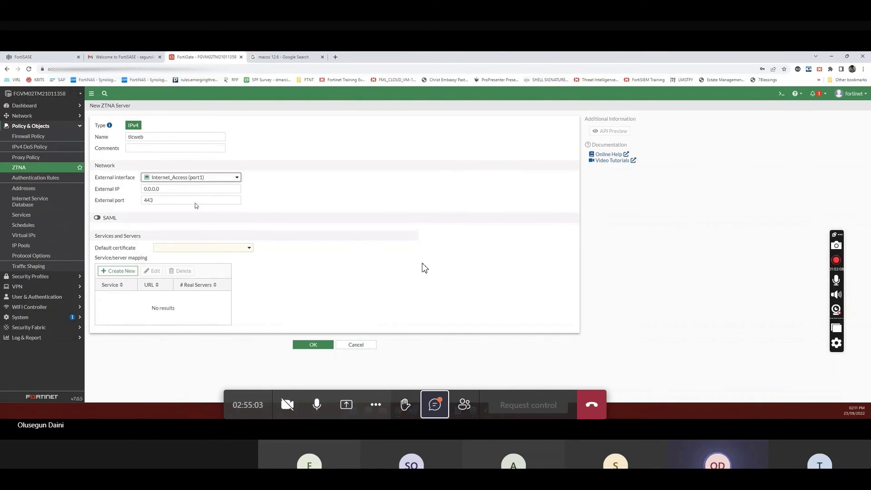
click(175, 190)
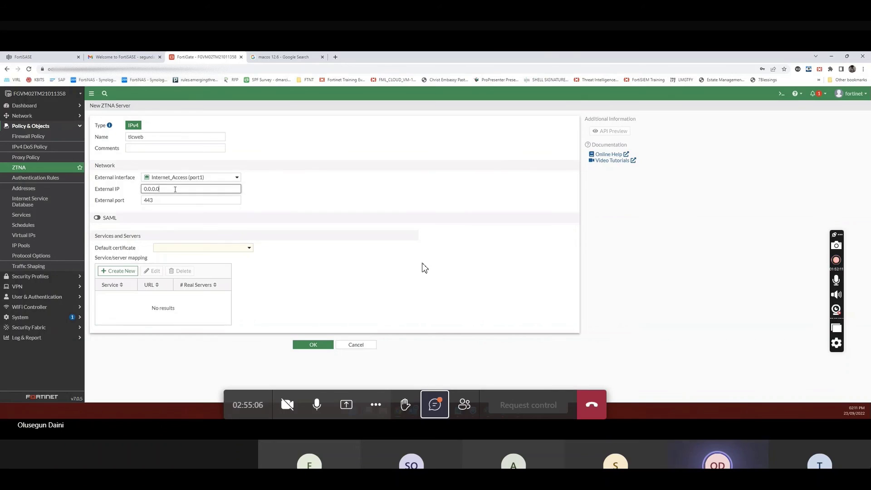
text(4.4.4.4)
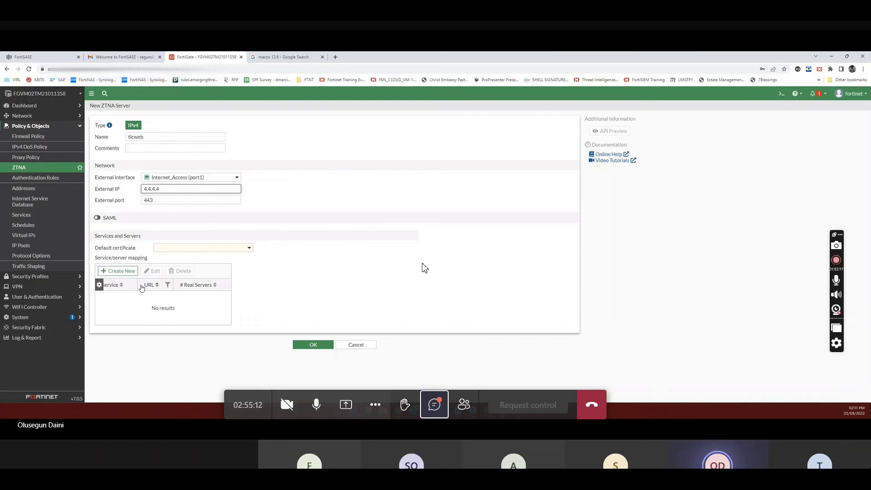
- Add a TCP Forwarding service mapping to real server Finance1 on port 22
click(128, 271)
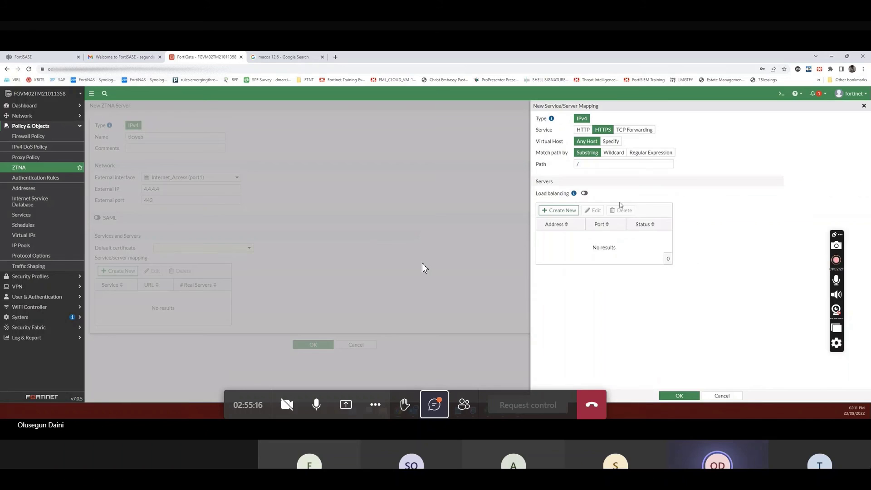
click(634, 130)
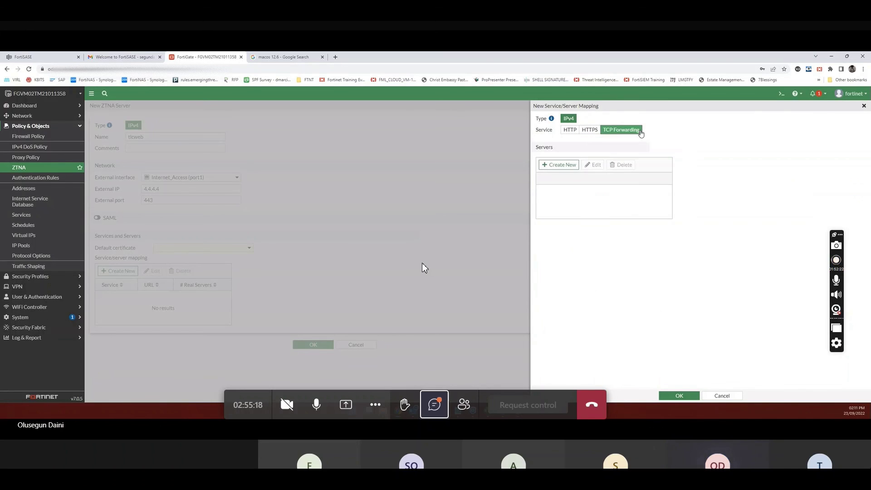
click(568, 166)
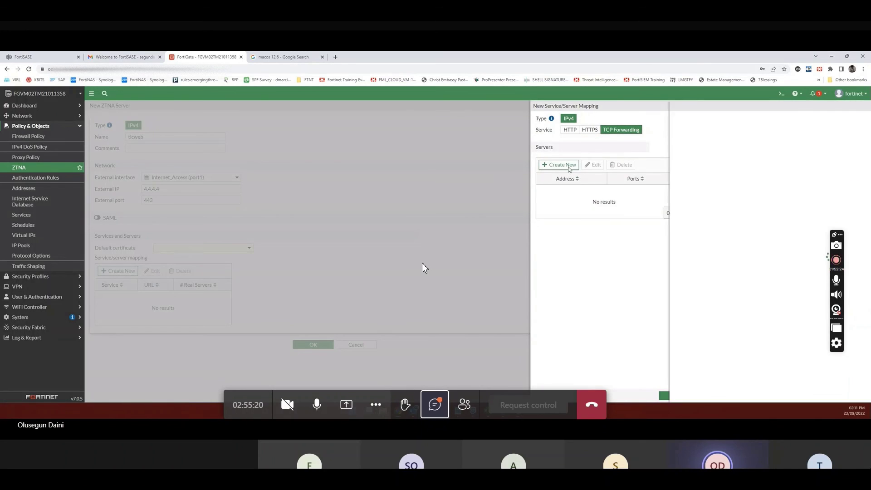
click(641, 123)
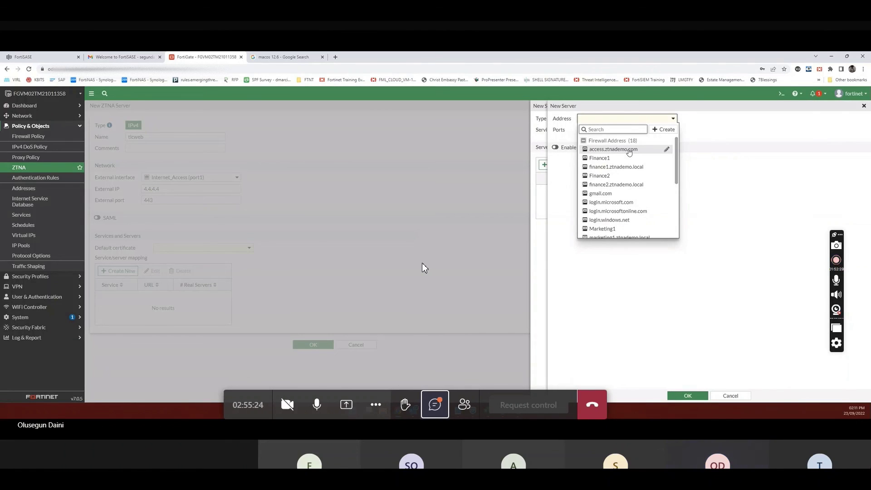
click(620, 157)
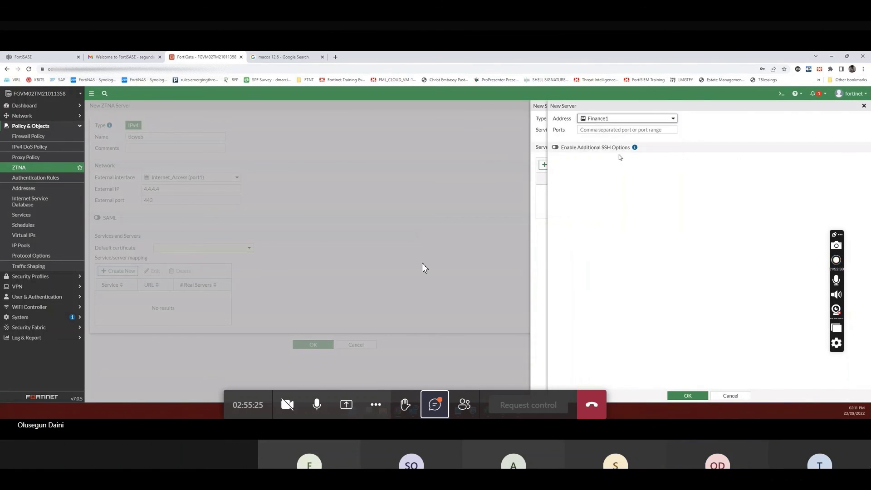
click(618, 130)
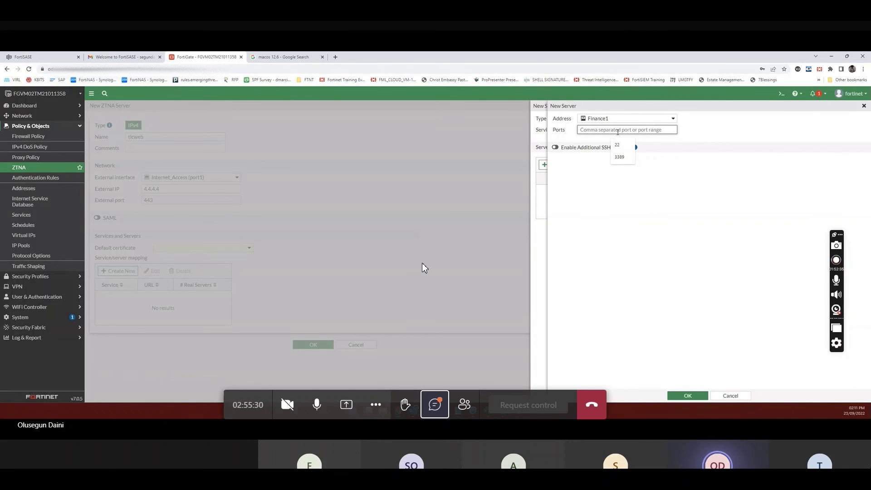
text(22)
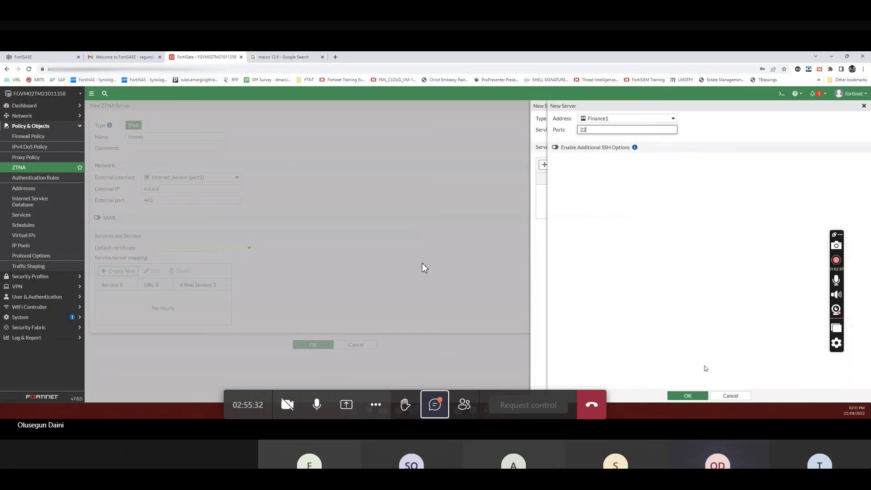
click(689, 395)
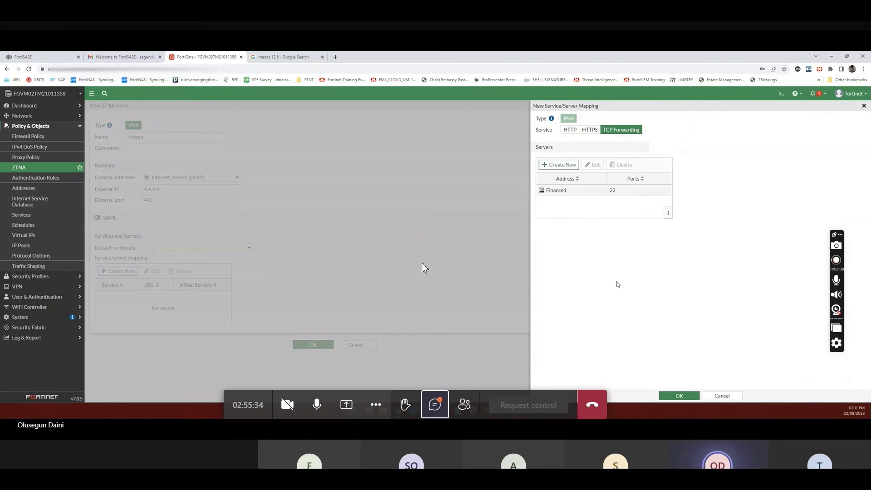
click(692, 395)
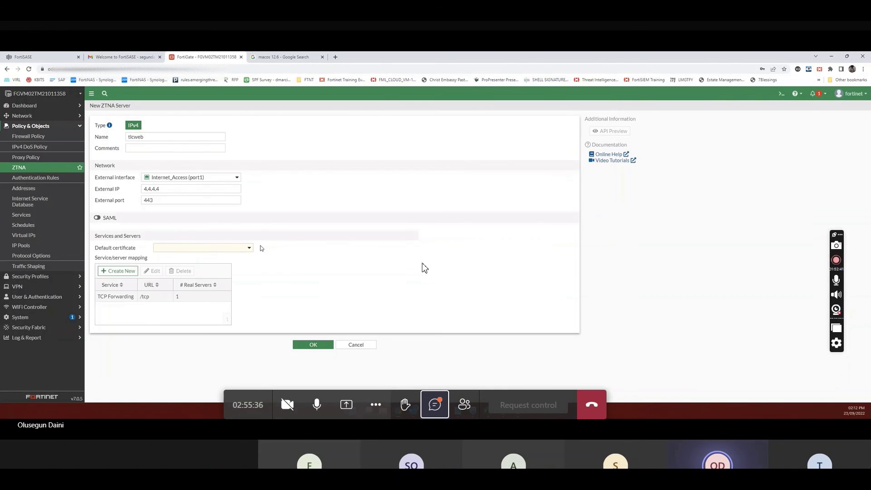
- Use finance-cert-priv as the default certificate and save the tlcweb ZTNA server
click(250, 249)
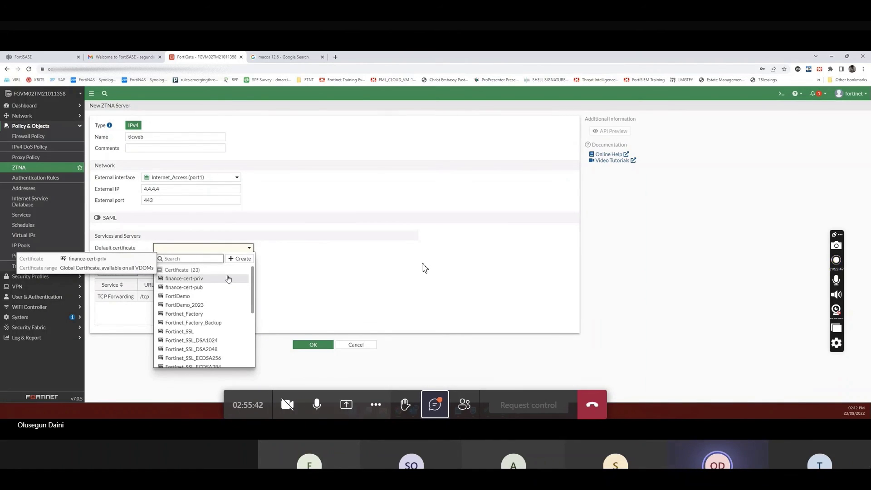
click(228, 278)
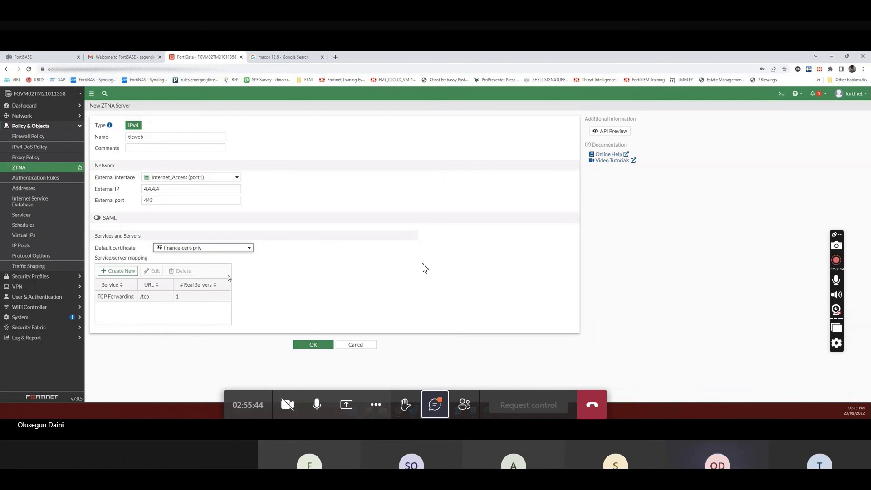
click(311, 345)
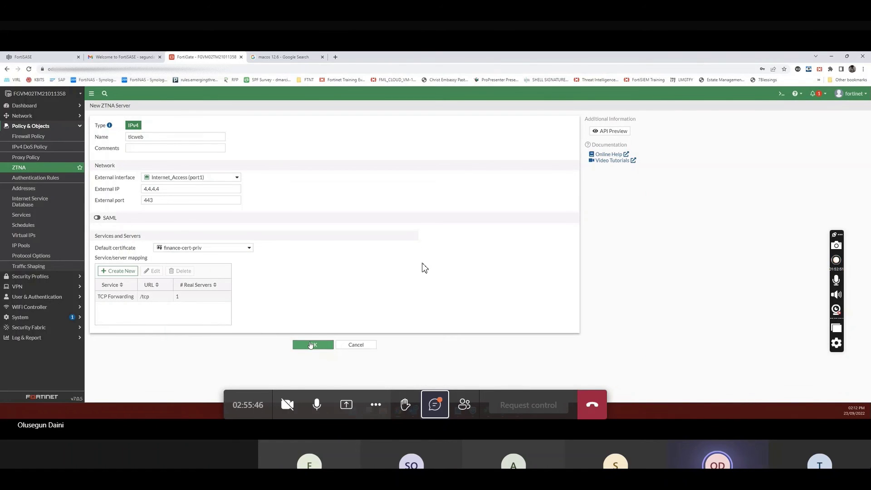